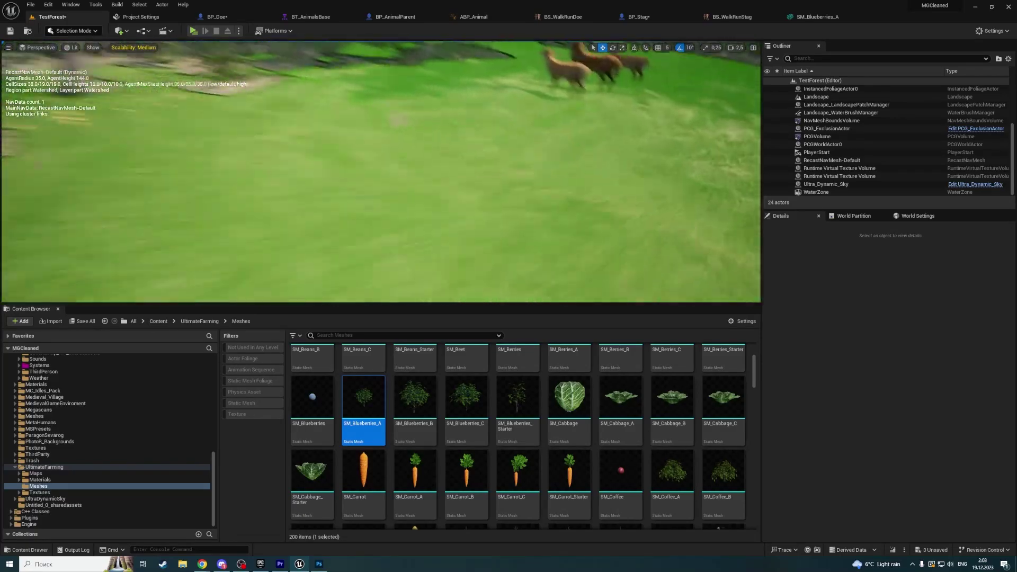
- Enlarge the level viewport, close the BP_AnimalParent blueprint and return to the TestForest level
left_click_drag(543, 306, 549, 378)
right_click_drag(476, 212, 464, 223)
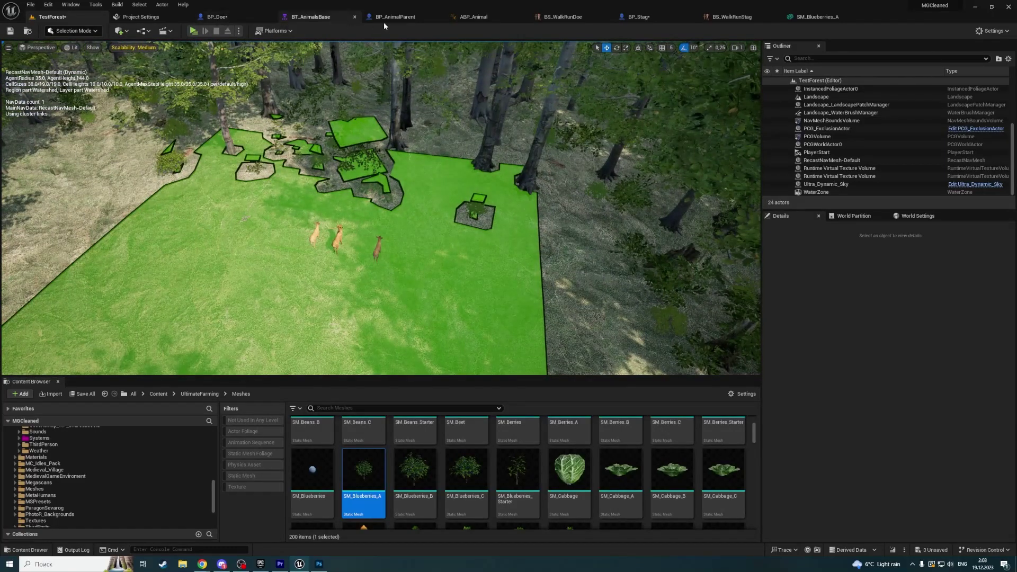
left_click(399, 20)
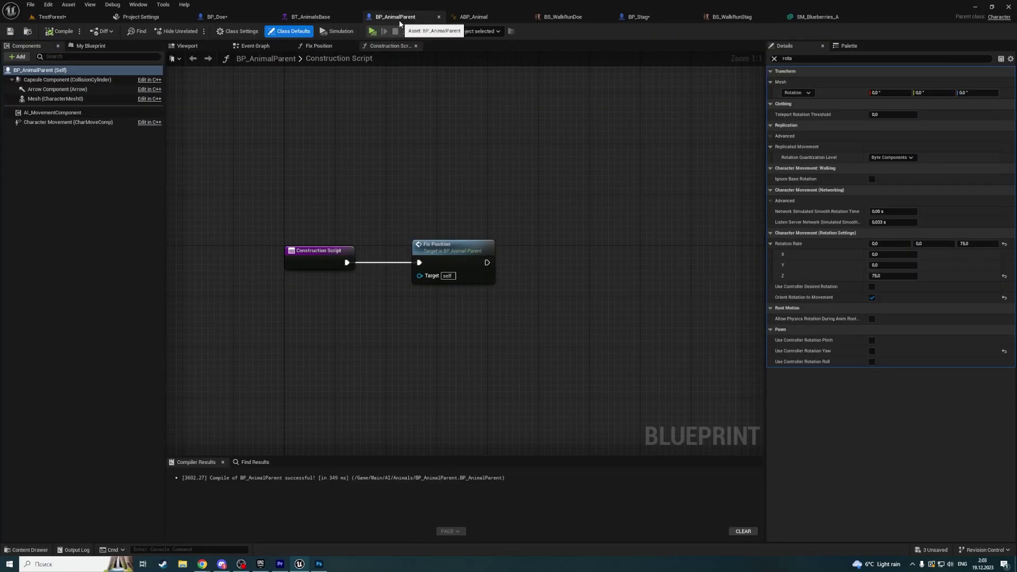
left_click(8, 71)
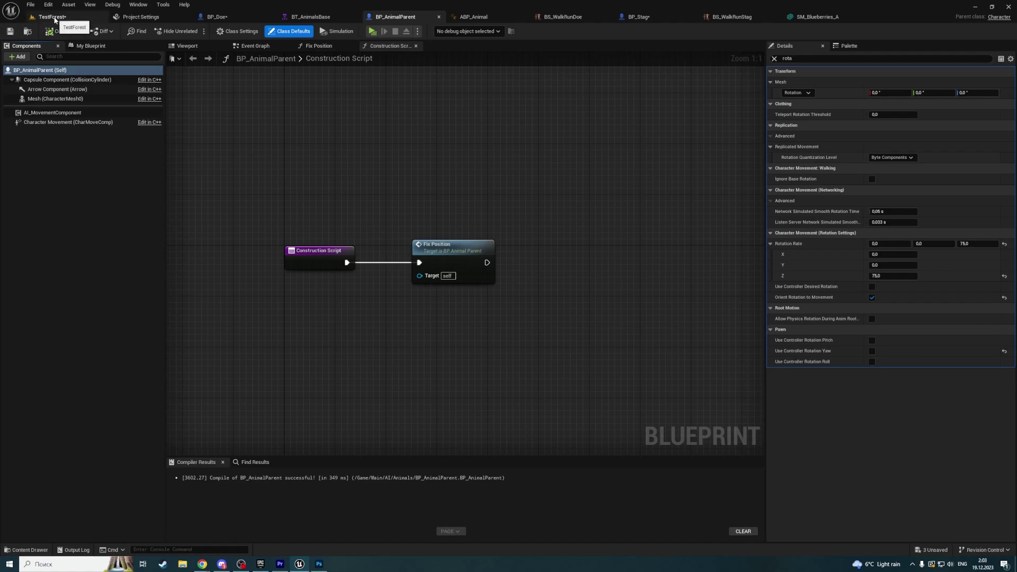
left_click(439, 18)
left_click(51, 16)
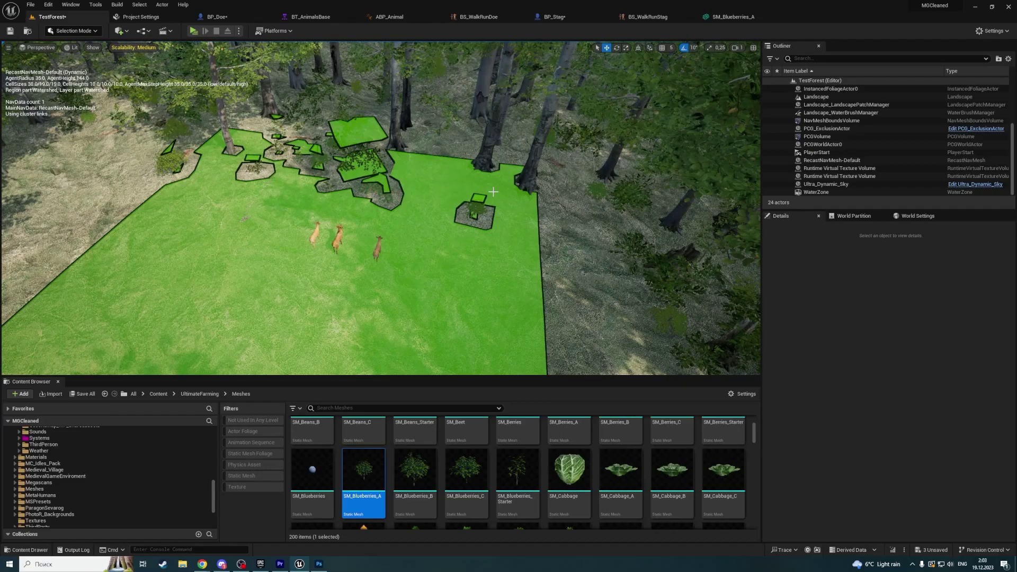
- Examine the navigation mesh cutout around the blueberry bush near the forest edge
key("w")
right_click_drag(381, 212, 382, 238)
scroll(381, 212, "up", 5)
scroll(382, 212, "down", 3)
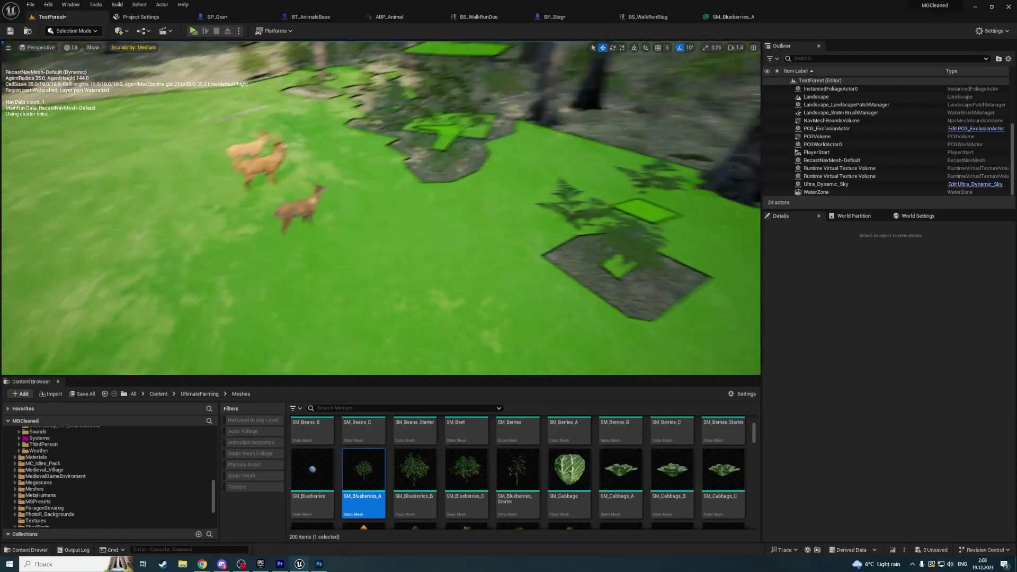
mouse_move(486, 161)
right_mouse_down()
mouse_move(480, 234)
mouse_move(486, 161)
right_mouse_up()
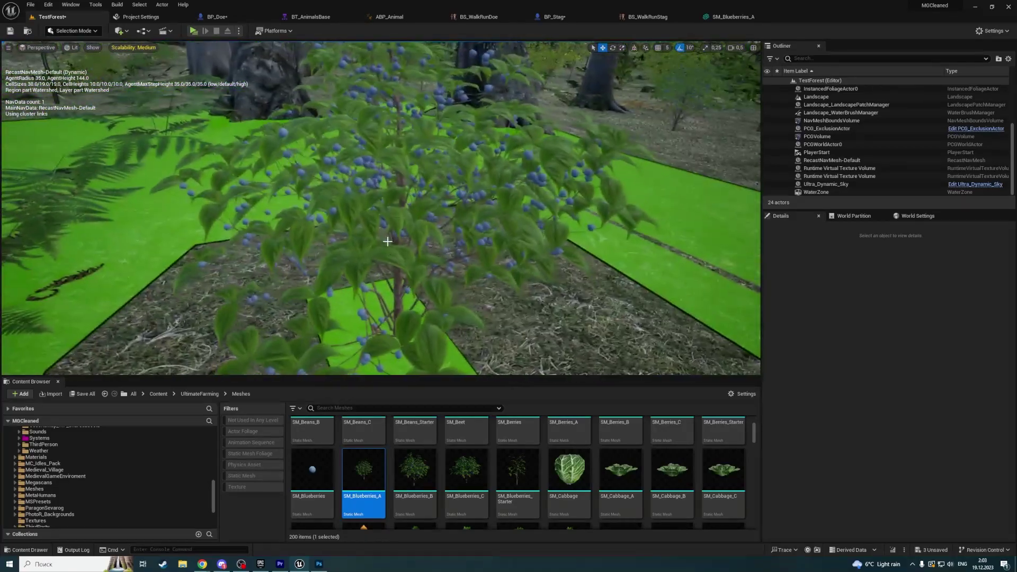
left_click(400, 282)
scroll(466, 267, "down", 5)
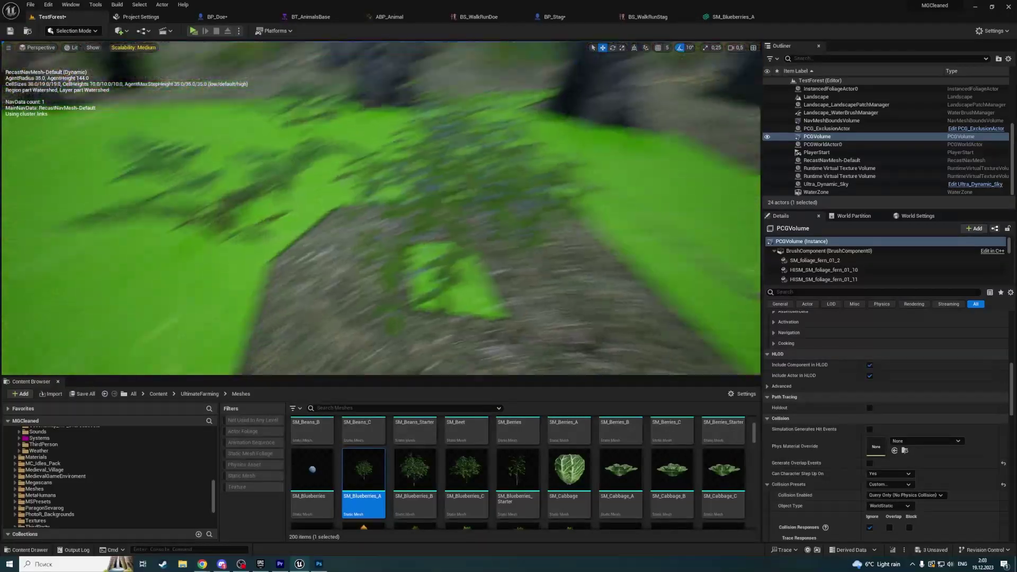
scroll(469, 275, "up", 2)
right_click_drag(476, 278, 341, 196)
scroll(442, 260, "up", 2)
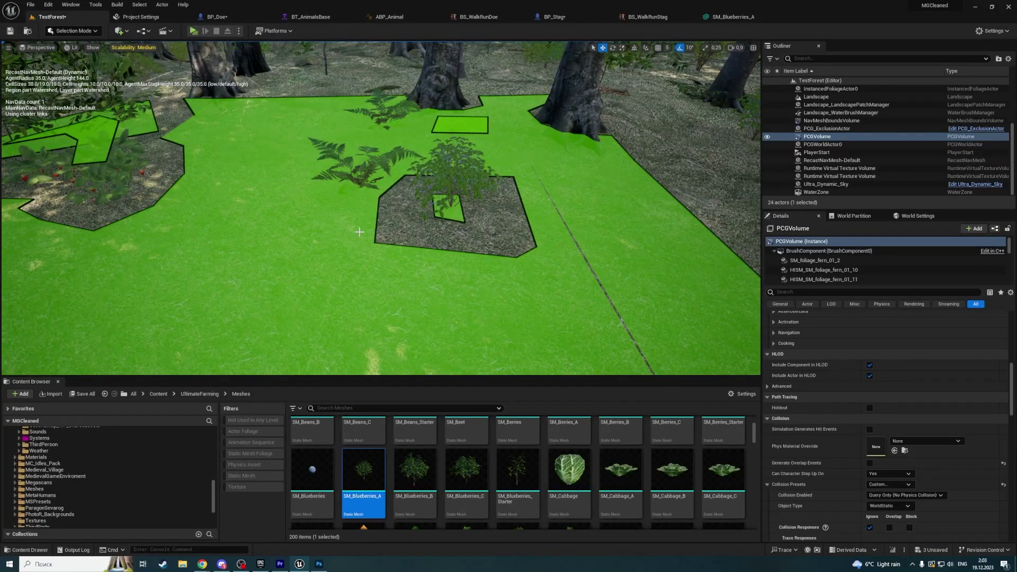
scroll(412, 152, "up", 5)
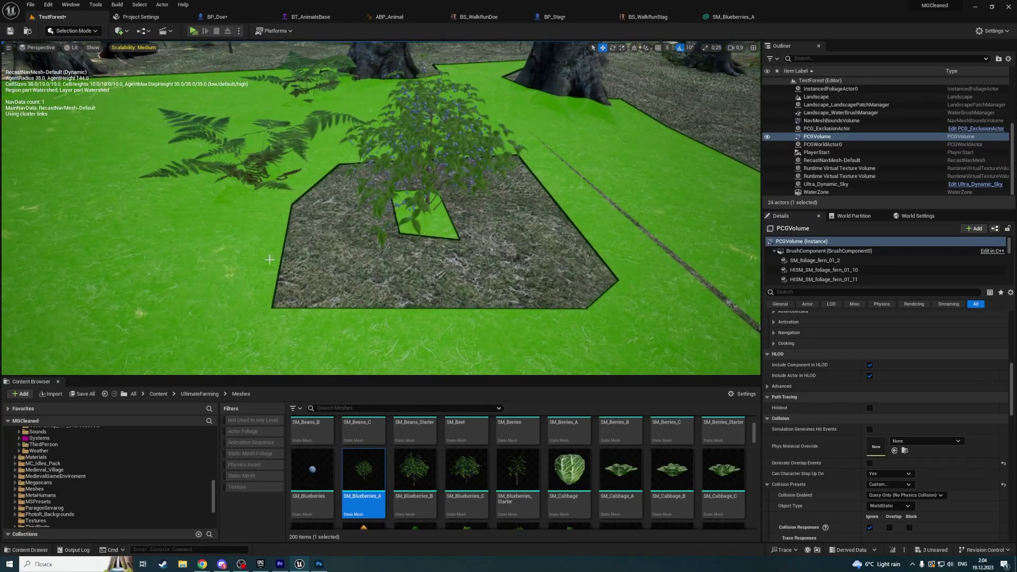
right_click_drag(320, 162, 284, 99)
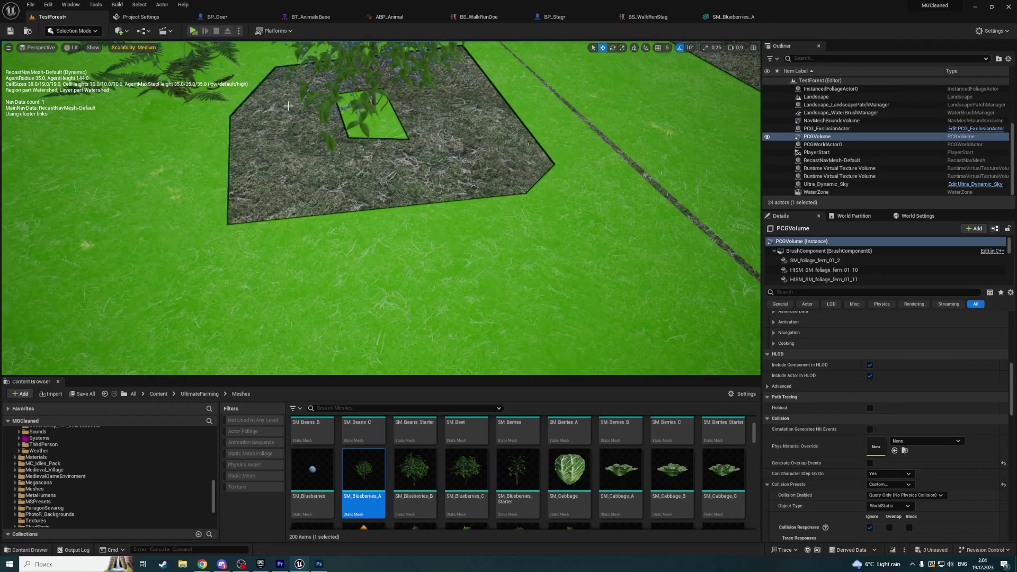
mouse_move(452, 224)
right_mouse_down()
mouse_move(451, 207)
mouse_move(452, 225)
right_mouse_up()
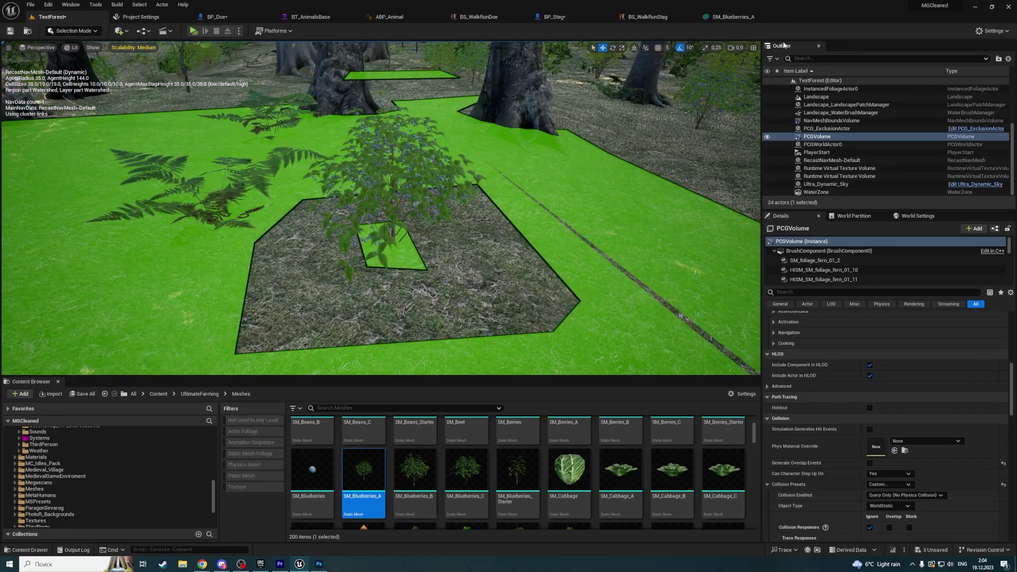
- Open the SM_Blueberries_A mesh and inspect its simple collision box and Navigation settings
left_click(733, 20)
scroll(513, 237, "up", 5)
scroll(386, 221, "down", 8)
left_click(64, 56)
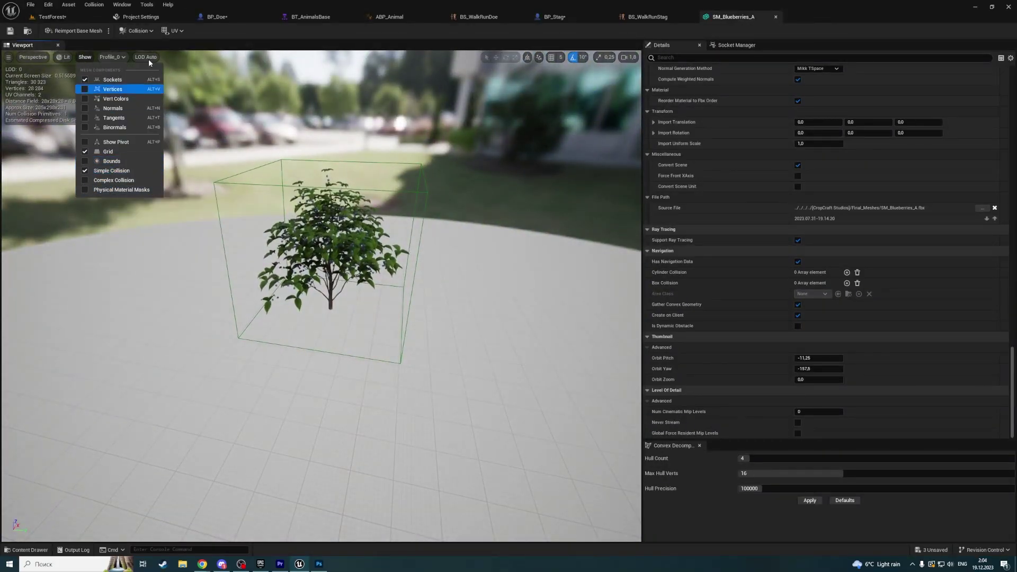
left_click(85, 57)
left_click_drag(432, 267, 301, 329)
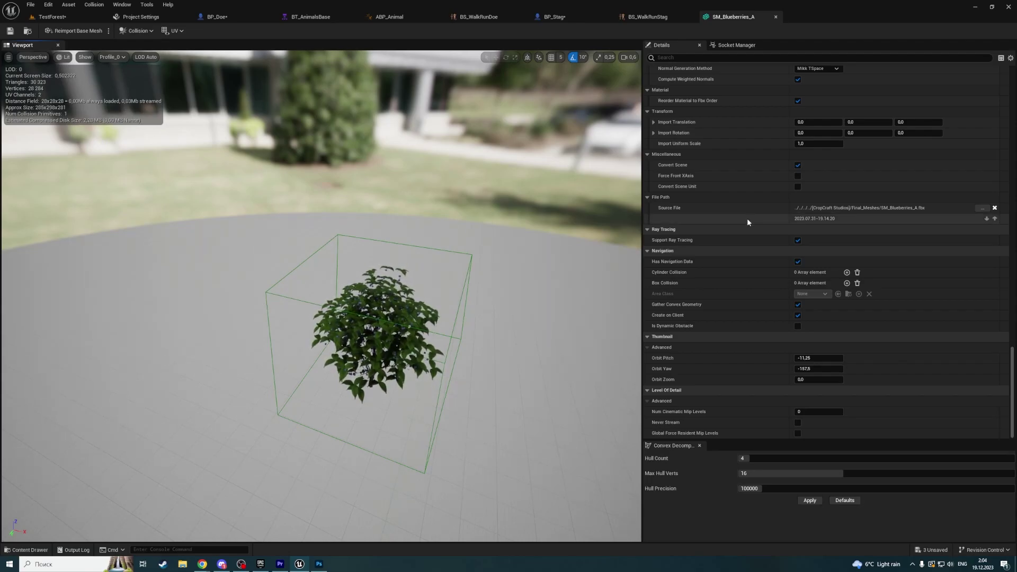
left_click_drag(430, 297, 452, 232)
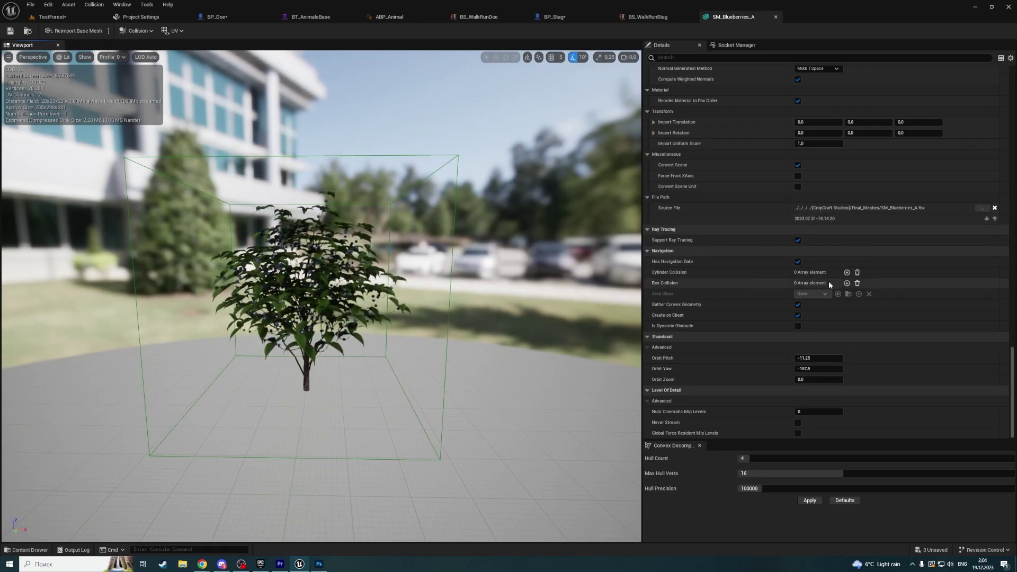
- Add a navigation Box Collision to SM_Blueberries_A with an extent of 20, 20, 100 and save the mesh
left_click(848, 283)
left_click(655, 294)
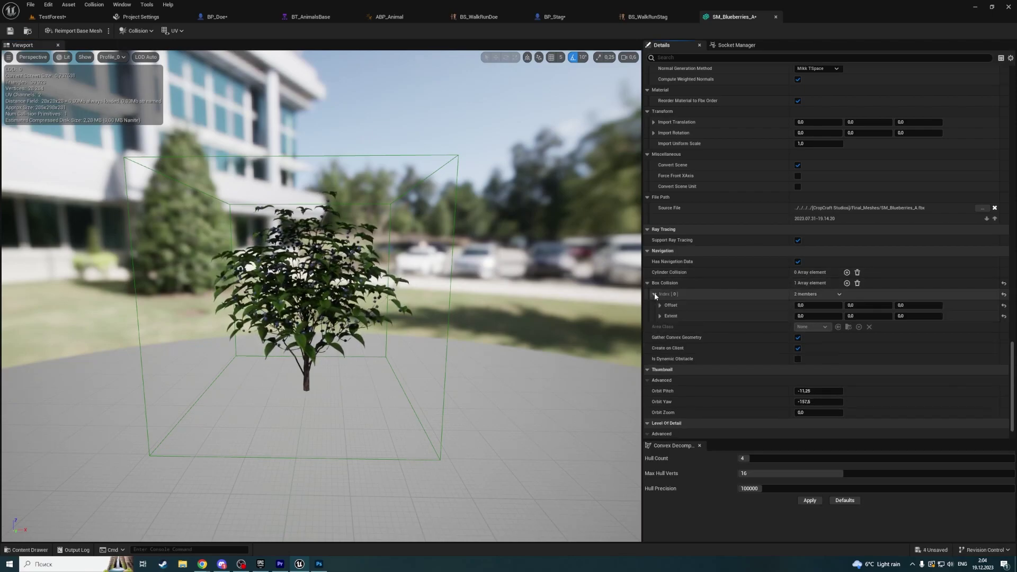
left_click(810, 315)
type("20")
key("Tab")
type("20")
left_click(919, 316)
type("20")
key("Return")
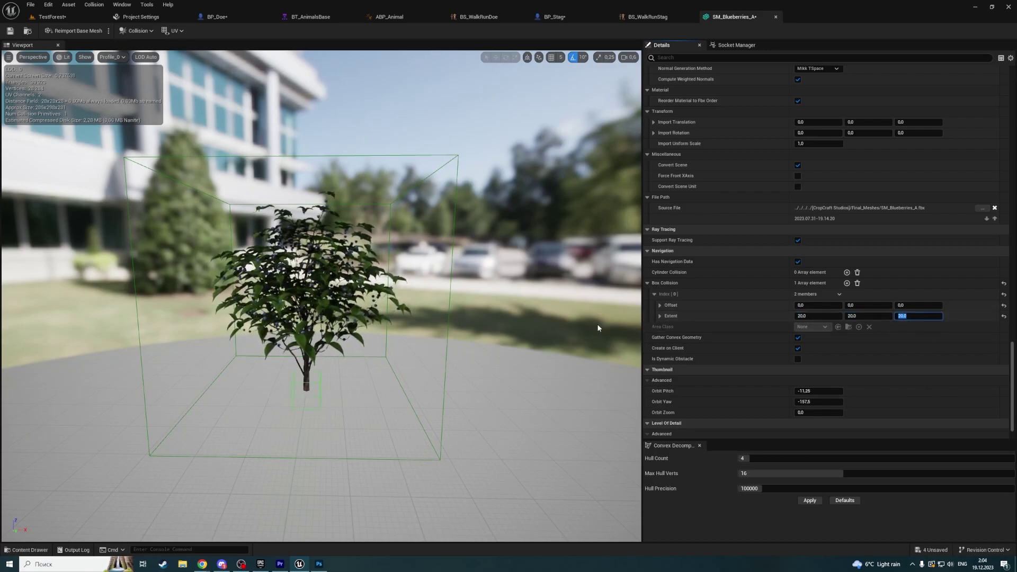
type("100")
key("Return")
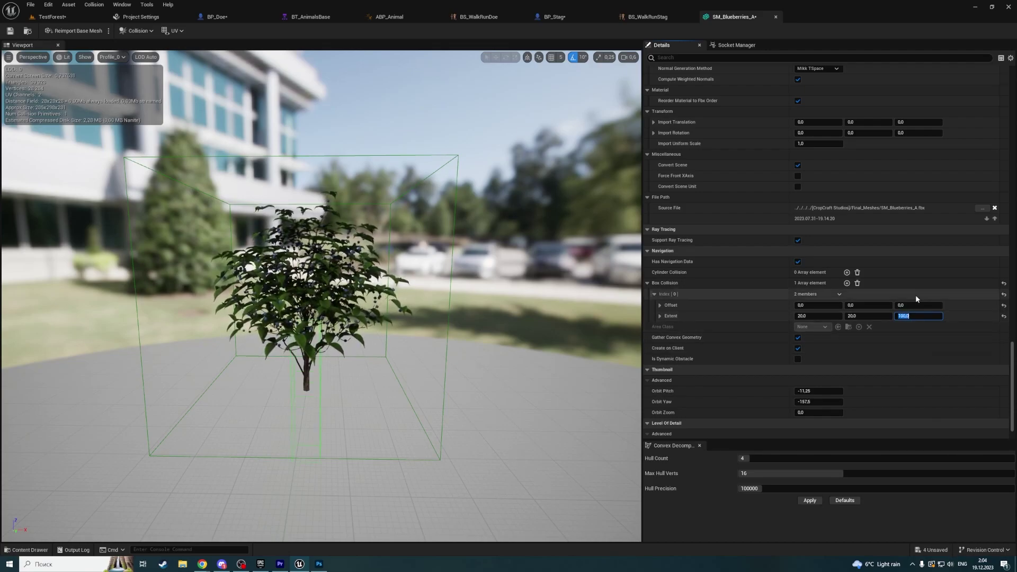
left_click(9, 31)
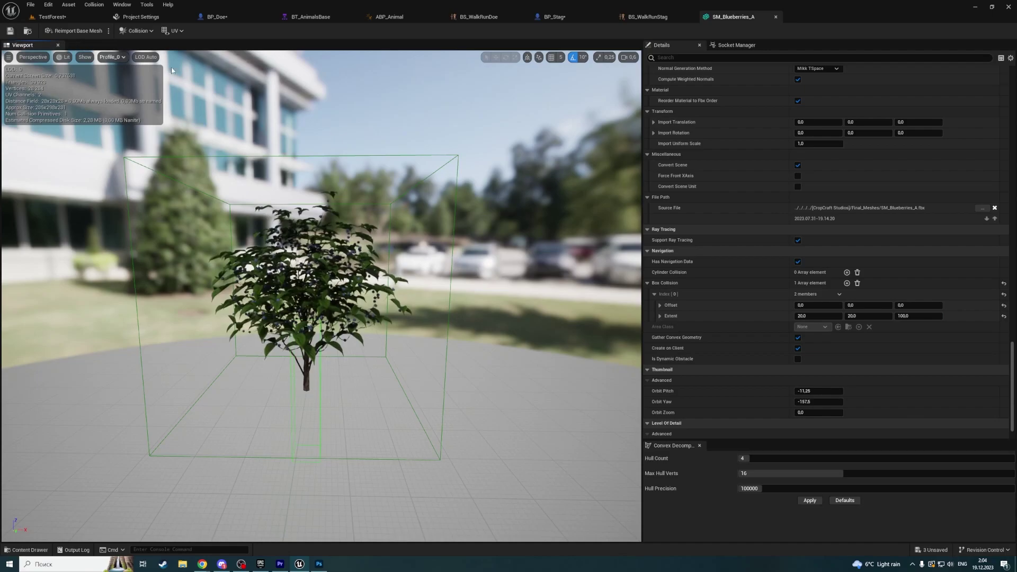
- Turn off Gather Convex Geometry for the SM_Blueberries_A mesh and save it
left_click(49, 16)
right_click_drag(496, 238, 451, 236)
left_click(733, 17)
left_click(798, 337)
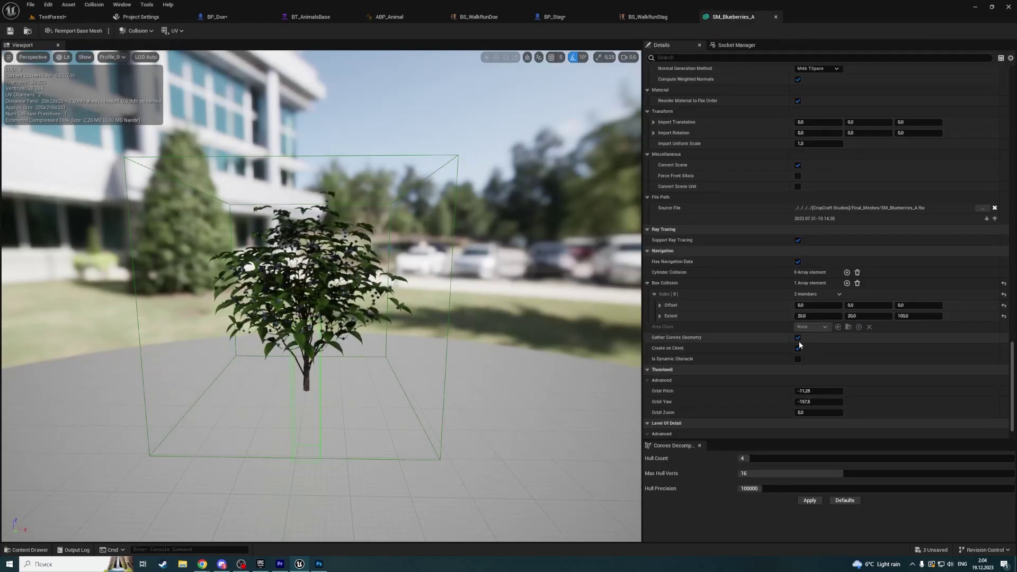
left_click(10, 31)
- Examine the navigation mesh around the blueberry bush in TestForest after the collision change
left_click(53, 17)
right_click_drag(382, 208, 362, 239)
key("w")
scroll(363, 246, "down", 3)
key("s")
scroll(367, 245, "up", 1)
scroll(364, 233, "up", 3)
scroll(358, 244, "down", 4)
left_click(734, 16)
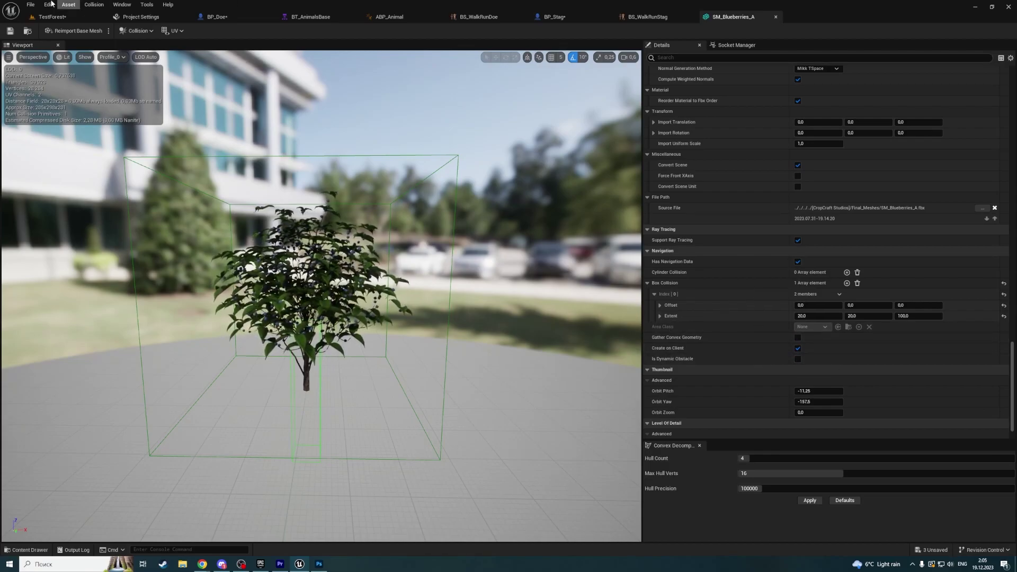
left_click(52, 17)
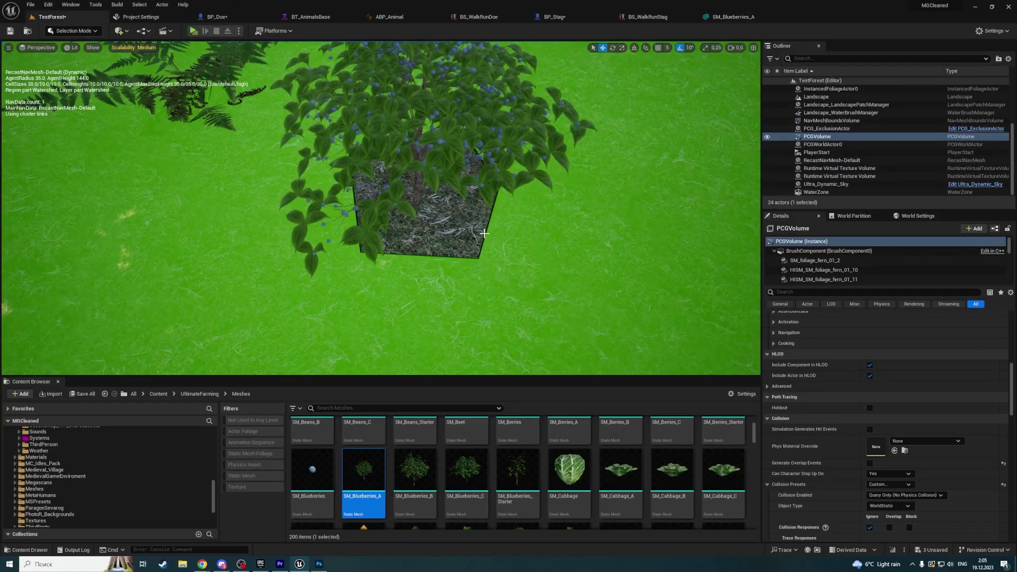
mouse_move(517, 185)
right_mouse_down()
mouse_move(485, 185)
mouse_move(557, 183)
mouse_move(517, 185)
right_mouse_up()
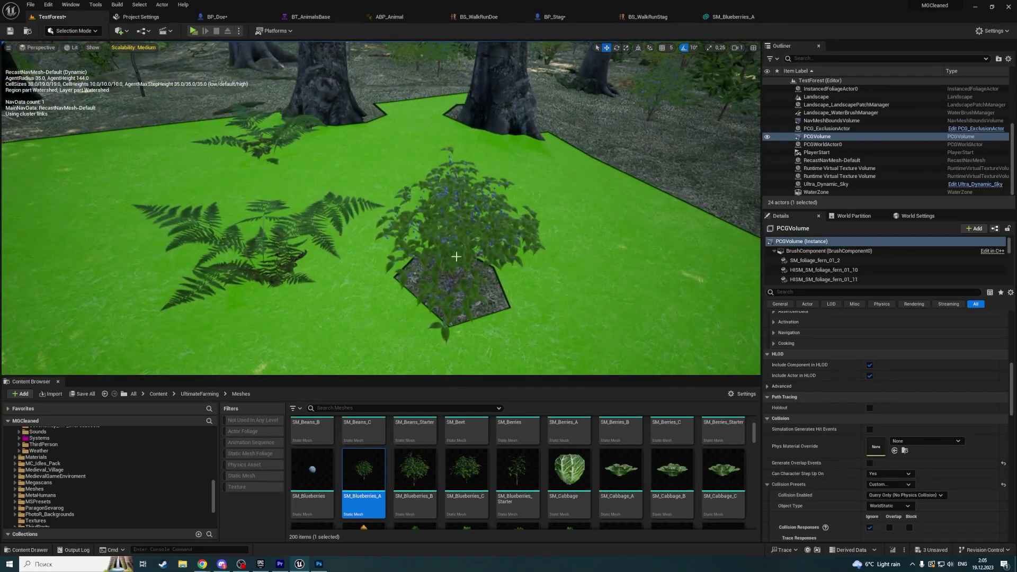
scroll(458, 228, "down", 5)
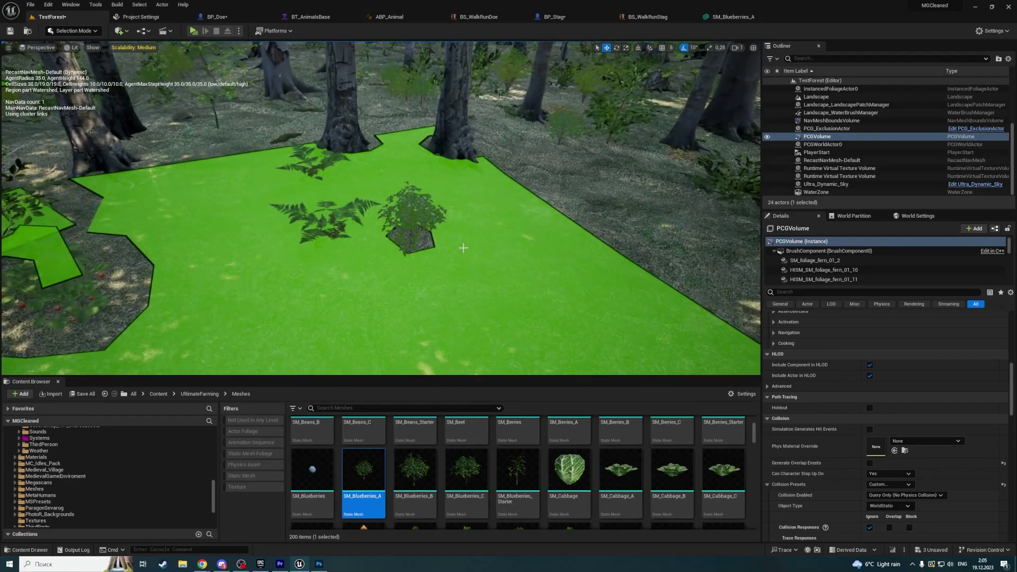
right_click_drag(446, 207, 382, 185)
right_click_drag(473, 218, 533, 247)
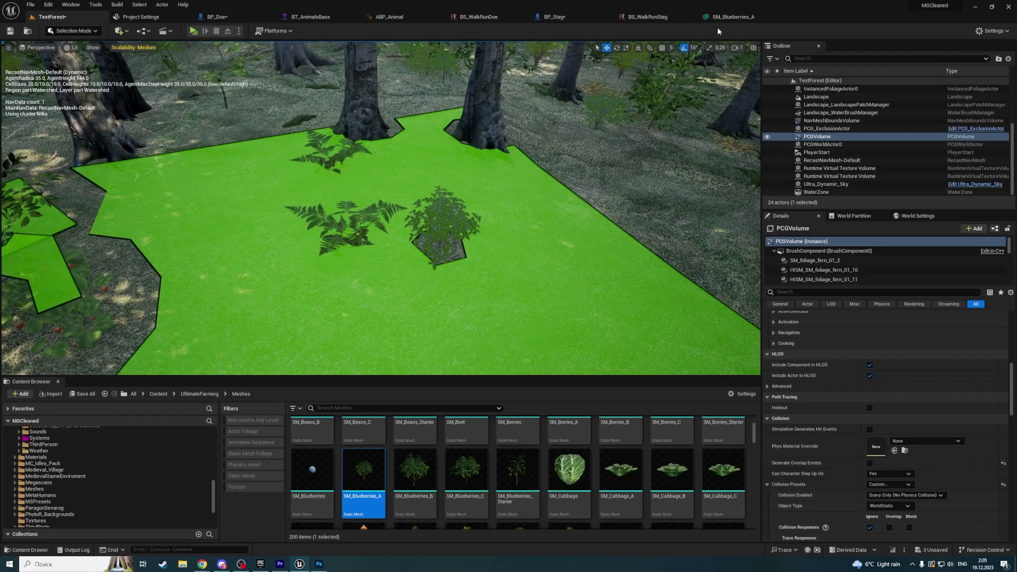
- Make SM_Blueberries_A a dynamic obstacle with Area Class NavArea_Default, then check the navigation mesh under the bush in the level
left_click(730, 17)
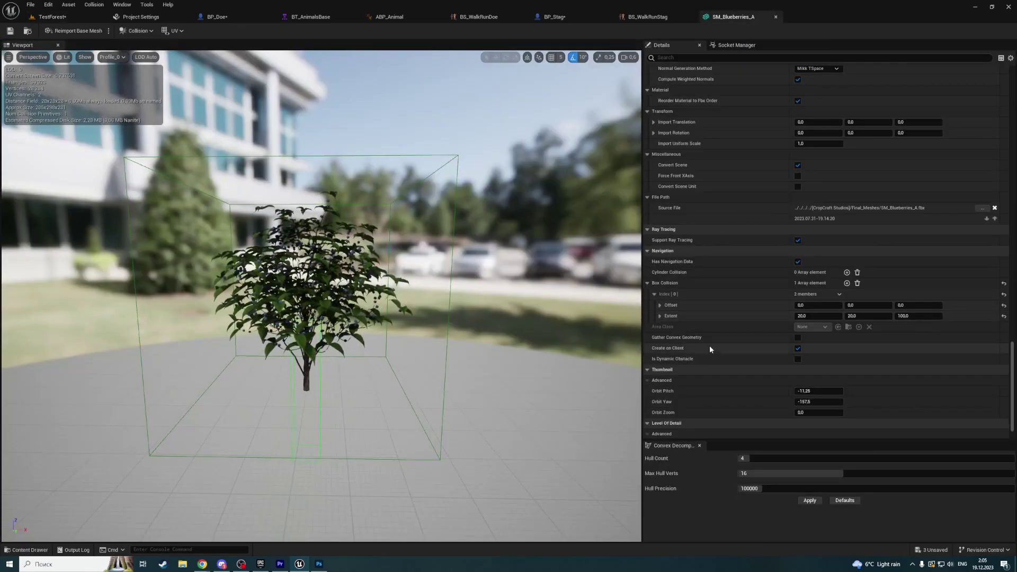
left_click(798, 359)
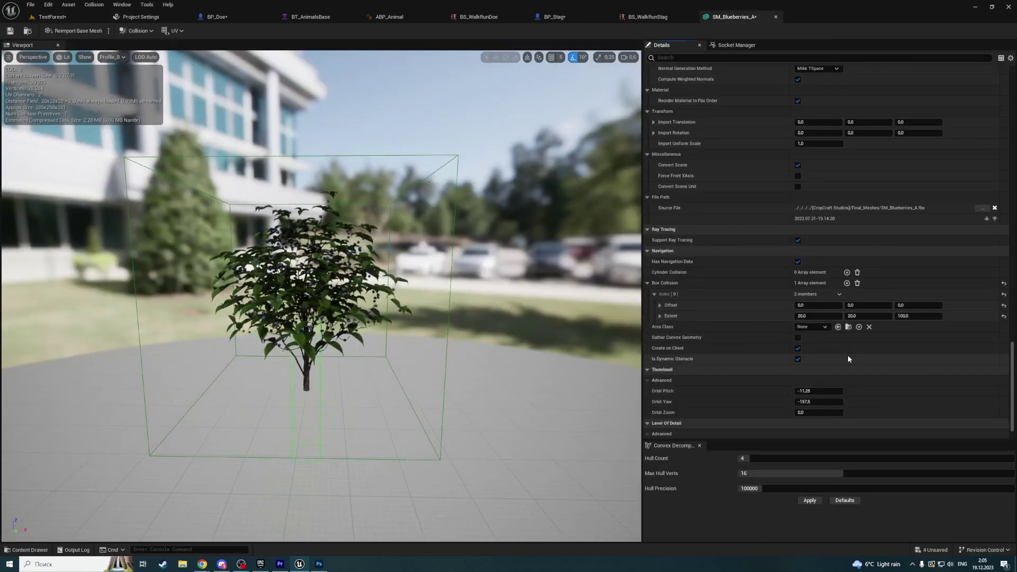
left_click(806, 328)
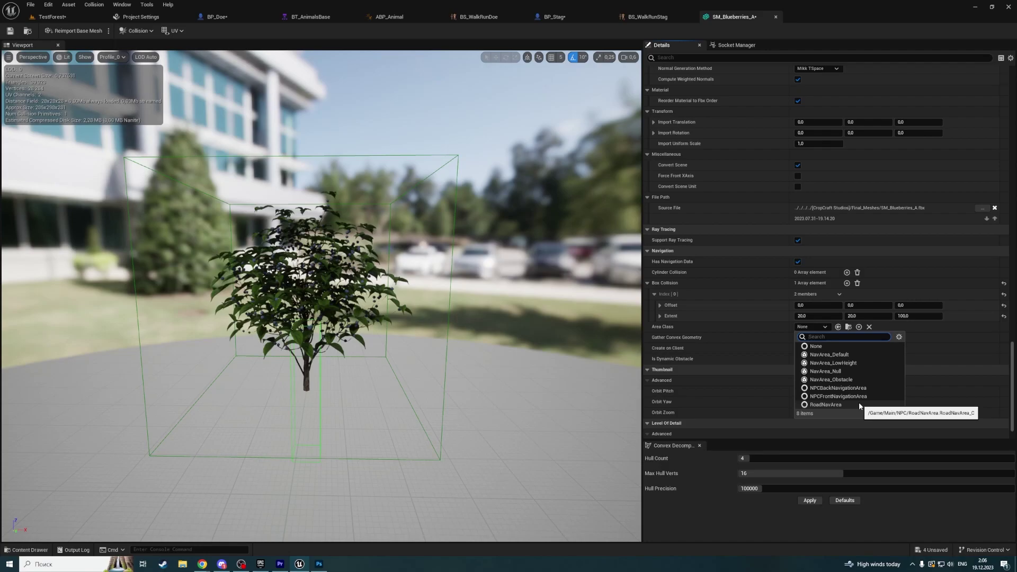
left_click(842, 355)
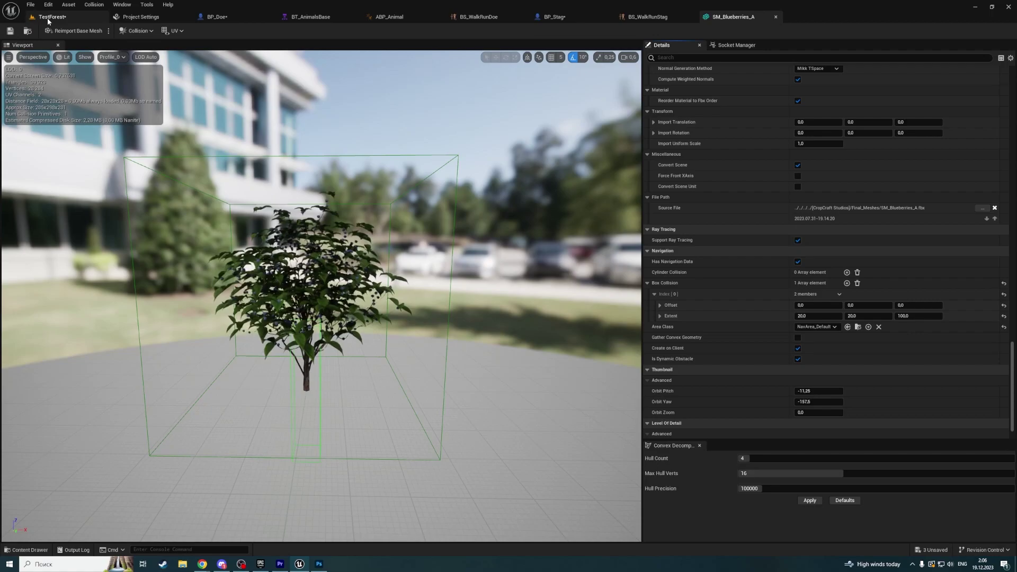
left_click(51, 17)
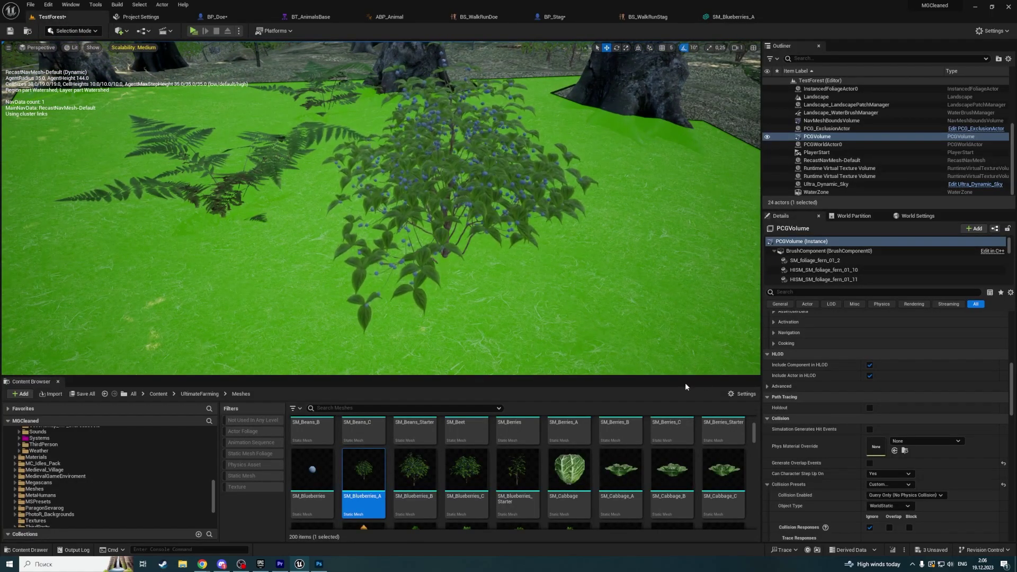
scroll(835, 389, "up", 10)
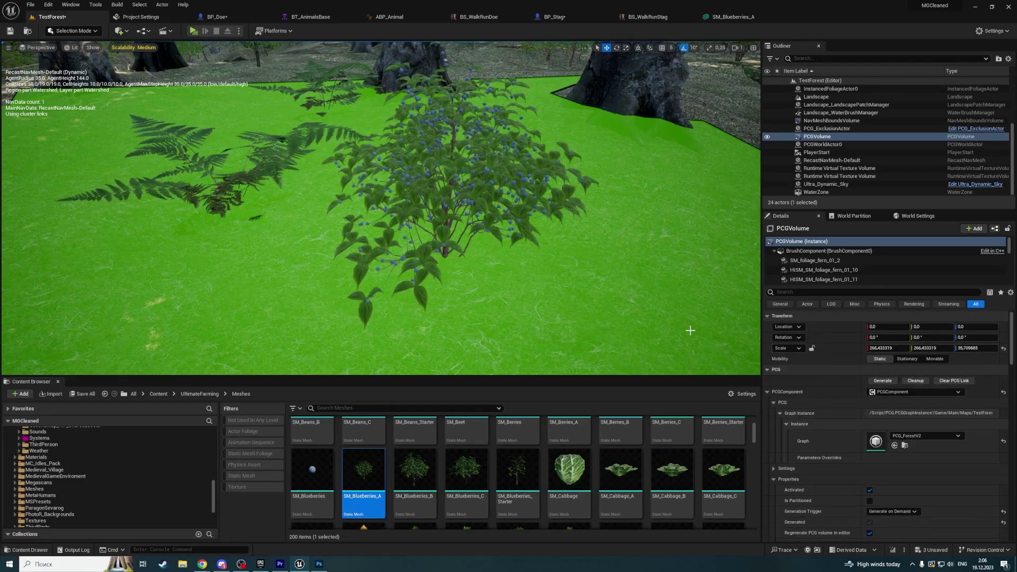
- Set the Area Class of SM_Blueberries_A to NavArea_Null and return to the TestForest level
left_click(744, 17)
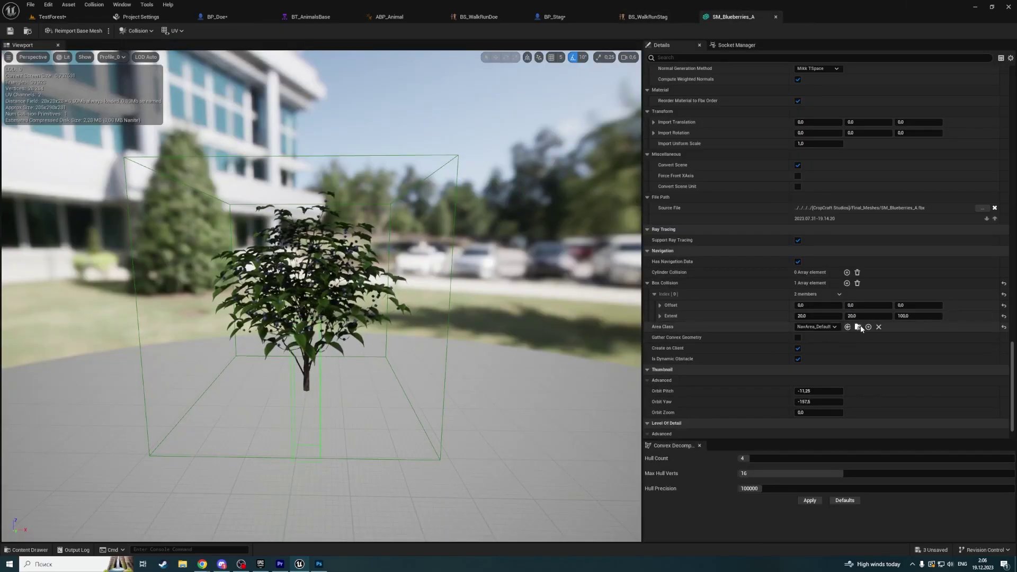
left_click(858, 328)
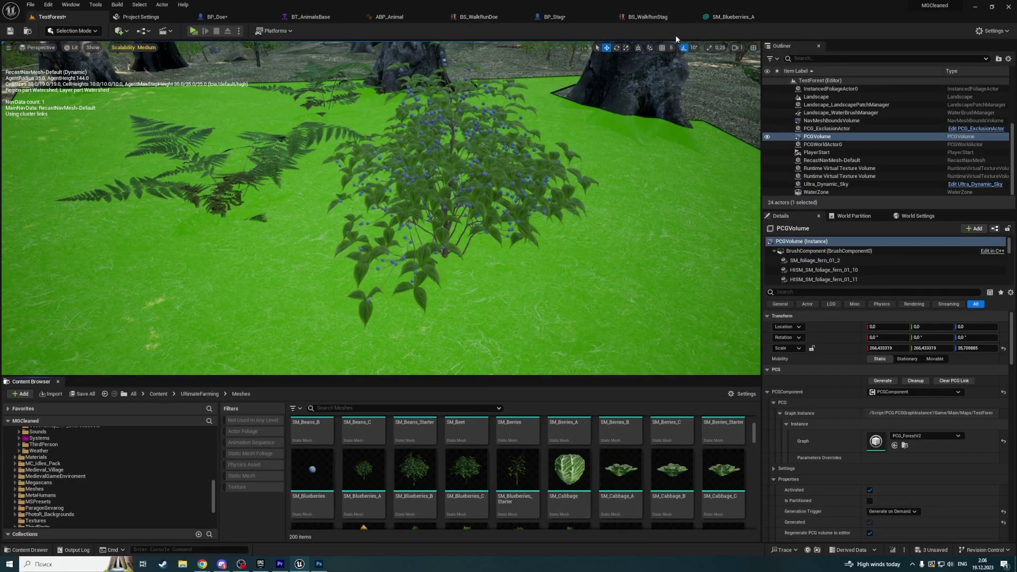
left_click(734, 17)
scroll(799, 243, "down", 3)
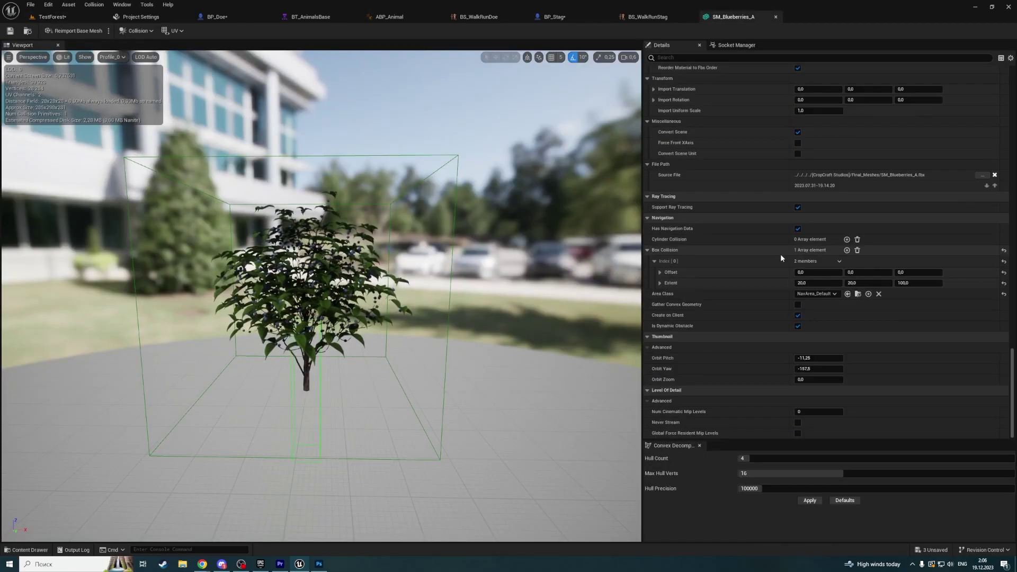
left_click(819, 295)
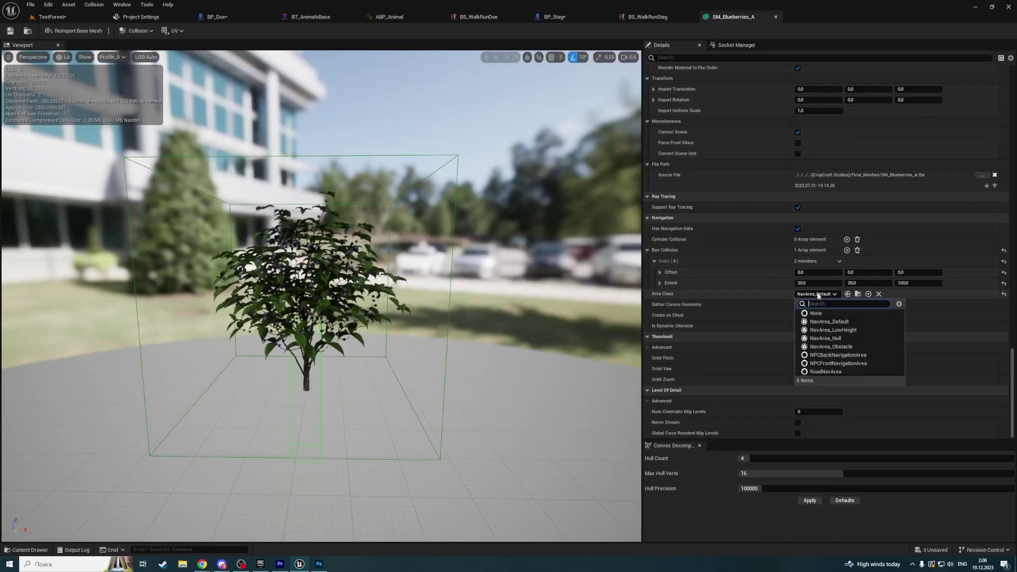
left_click(861, 339)
left_click(62, 16)
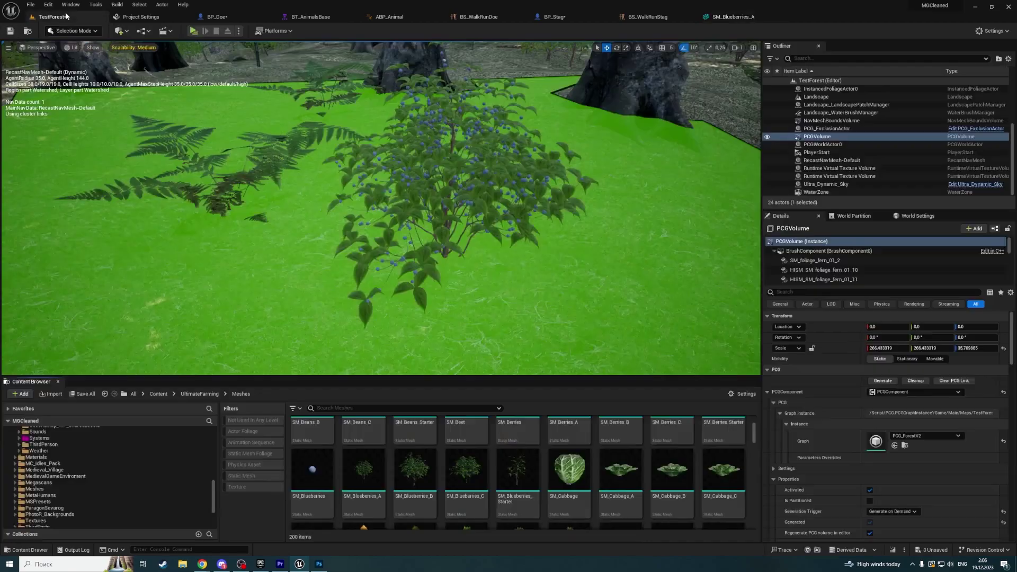
- Set the Area Class of SM_Blueberries_A to NavArea_Obstacle and check the navigation mesh under the bush in TestForest
left_click(738, 17)
left_click(814, 294)
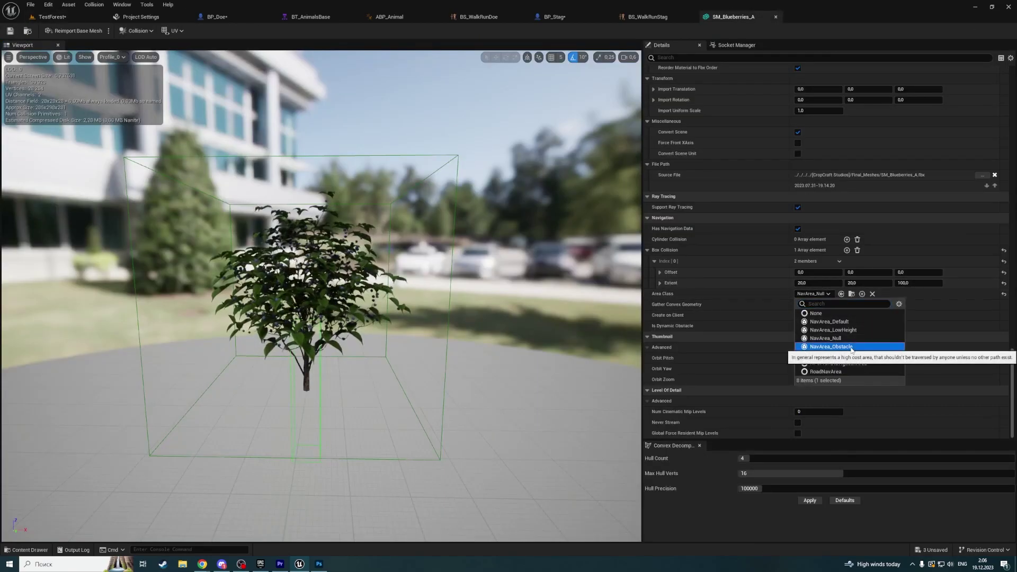
left_click(830, 348)
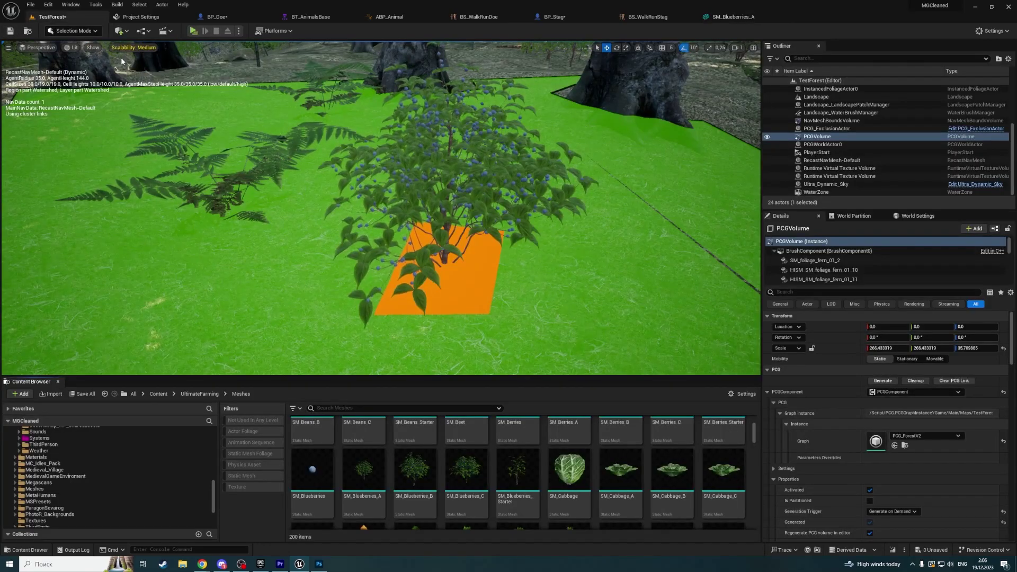
left_click(52, 16)
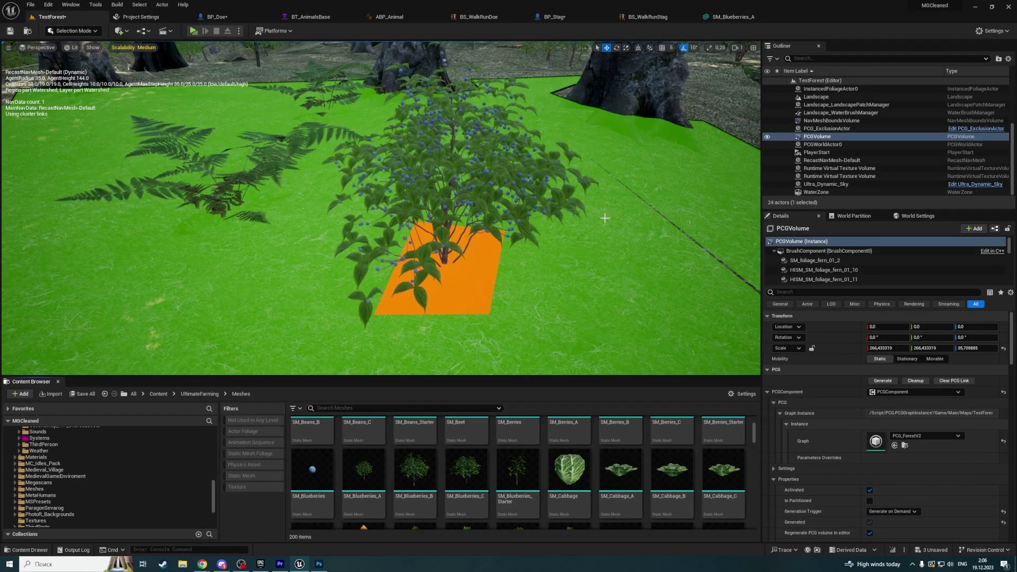
left_click(736, 17)
left_click(836, 295)
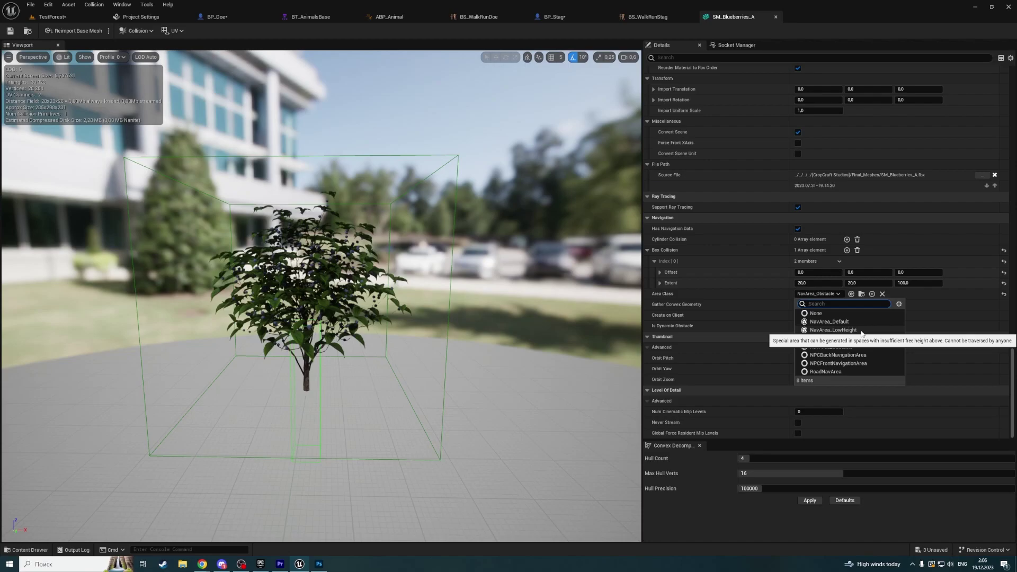
left_click(839, 295)
left_click(833, 295)
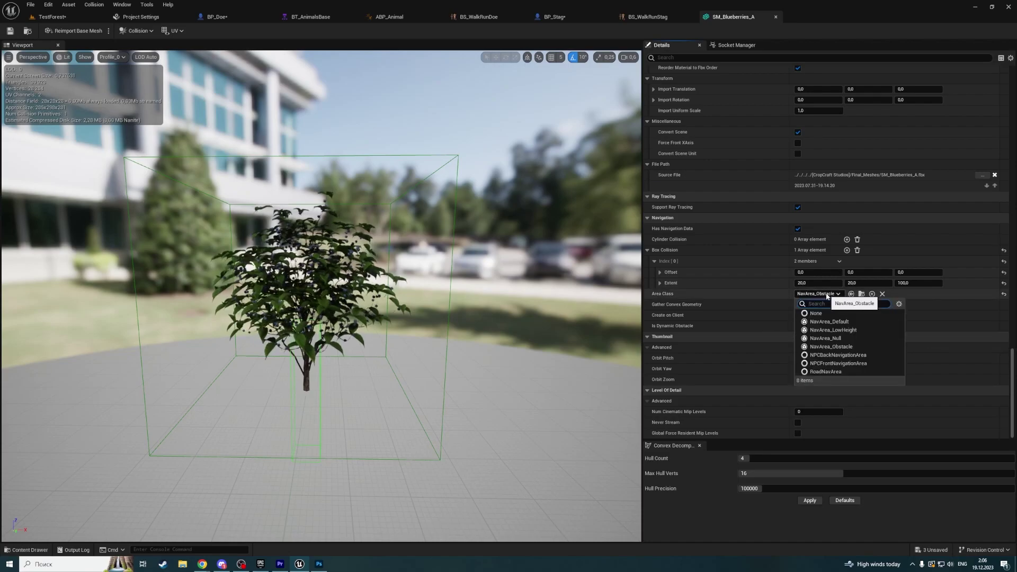
left_click(829, 296)
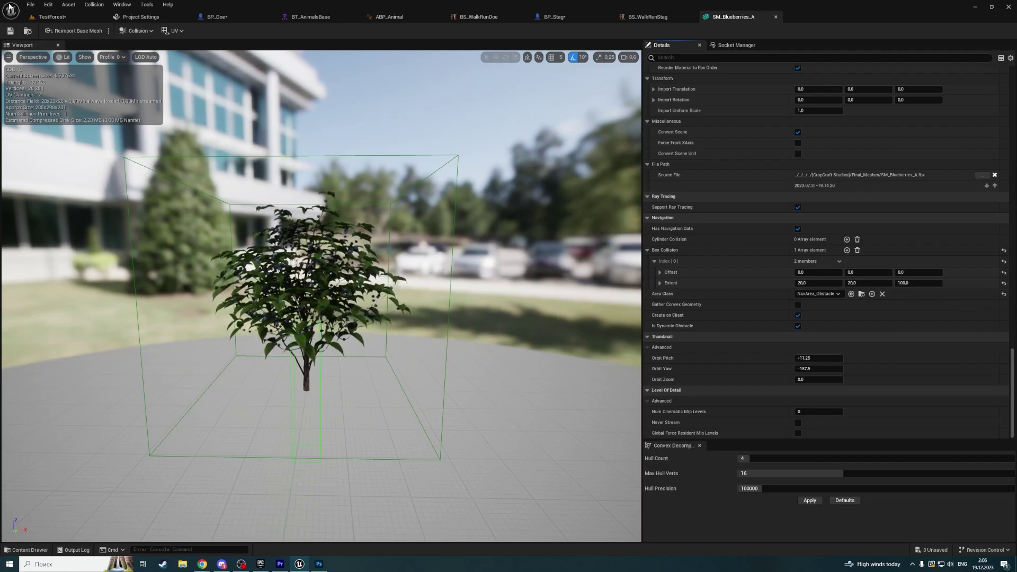
- Return to the TestForest level, enlarge the Content Browser and open the Main/AI folder
left_click(54, 18)
left_click_drag(110, 378, 110, 217)
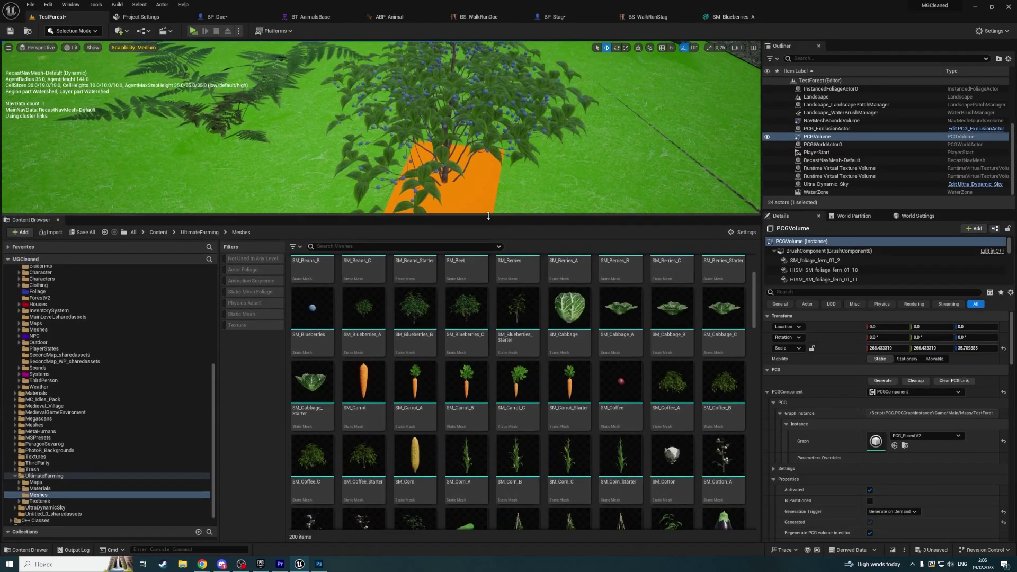
left_click(105, 234)
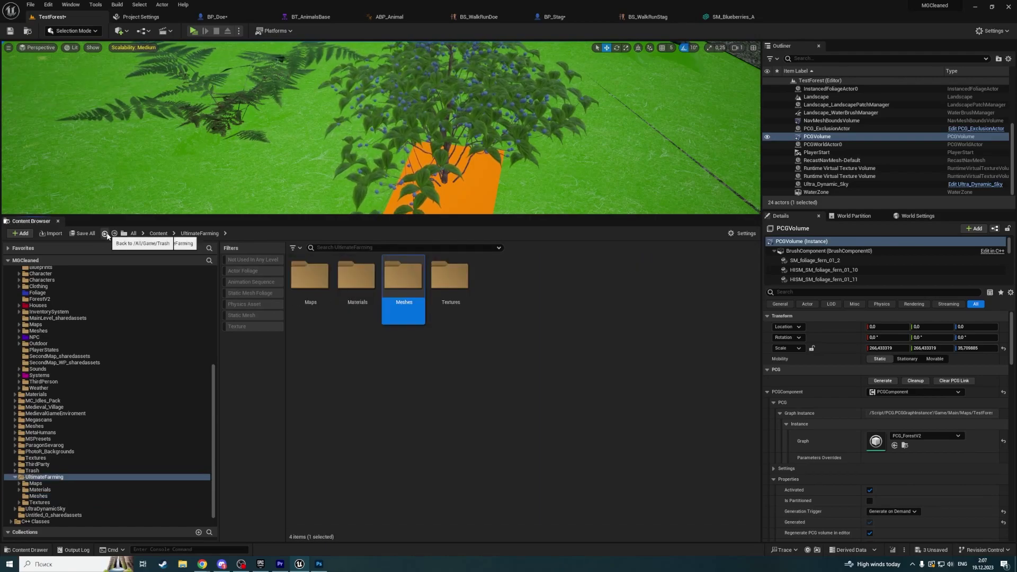
left_click(105, 233)
left_click(105, 233)
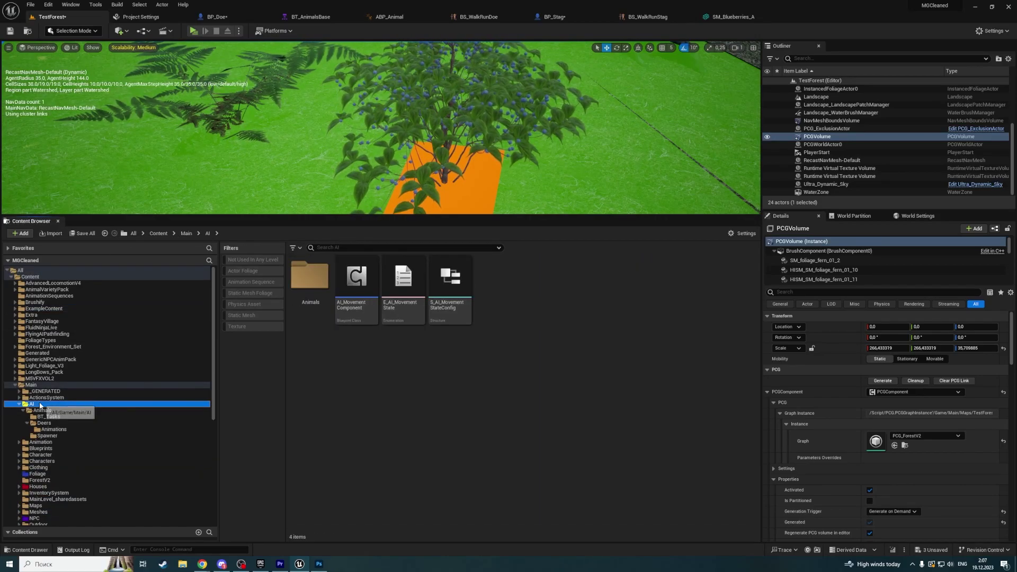
- Create a Blueprint class in the AI folder with NavArea as its parent class
right_click(473, 391)
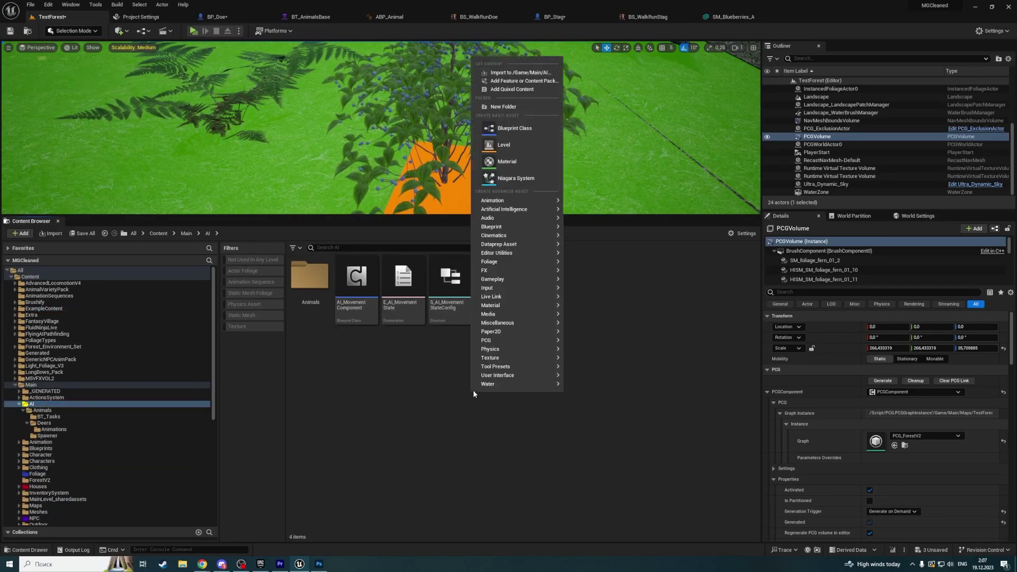
left_click(517, 129)
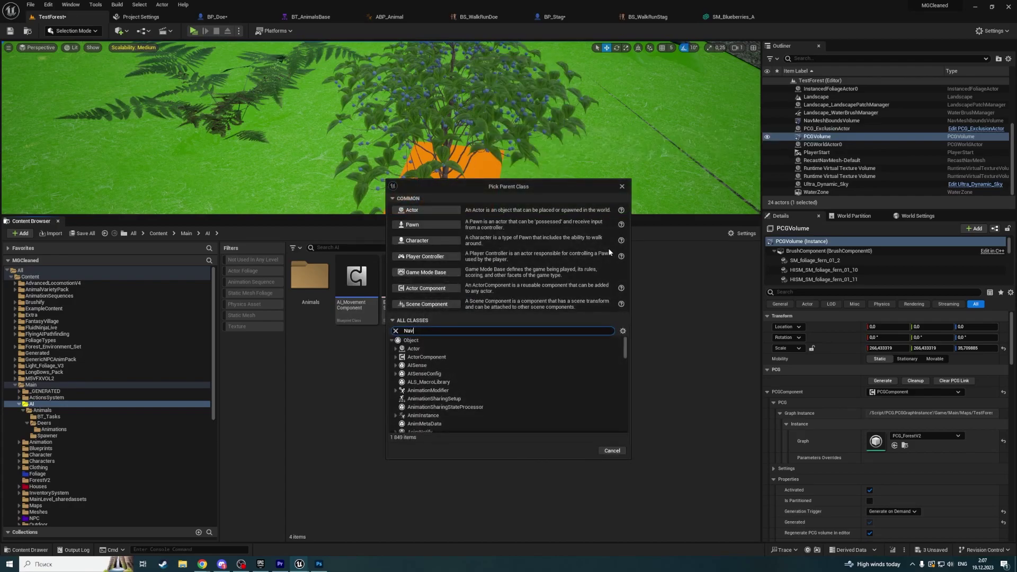
type("Nav Area c")
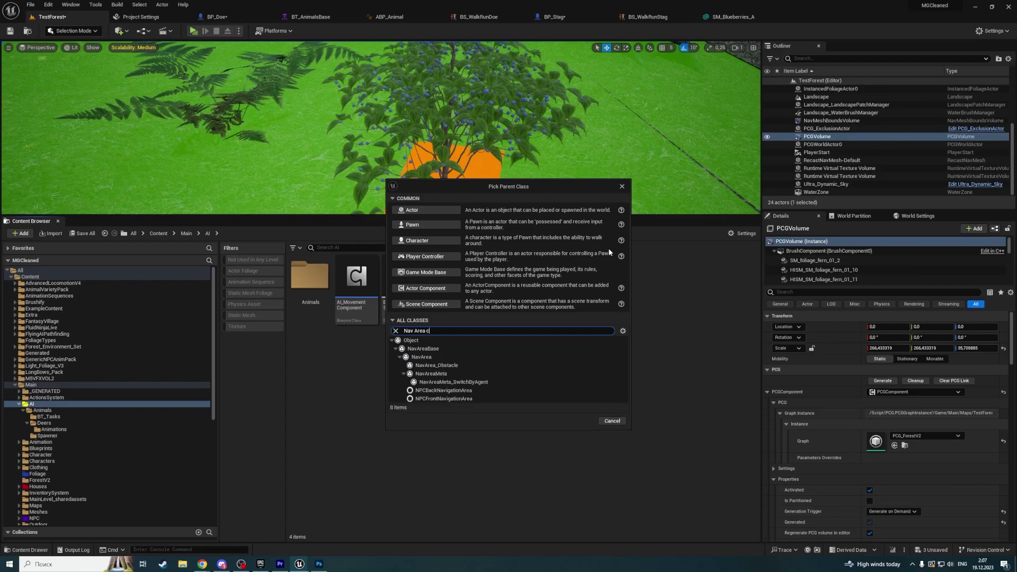
left_click(448, 350)
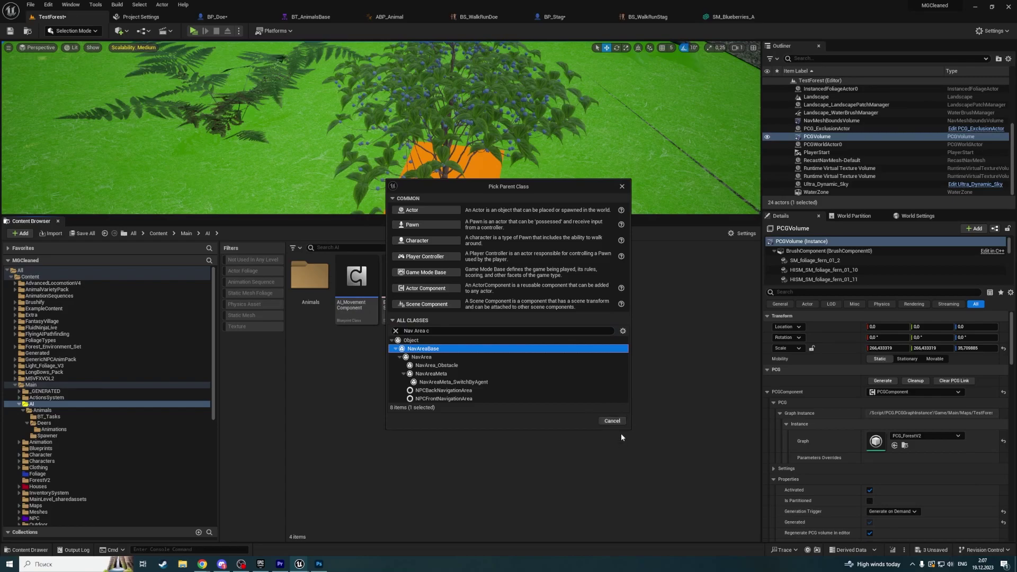
left_click(450, 356)
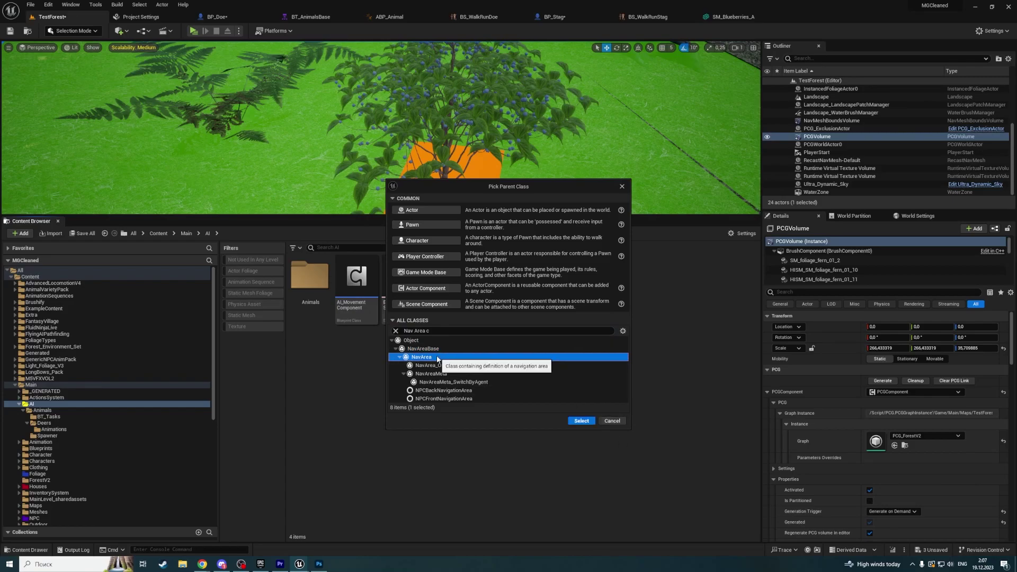
left_click(581, 421)
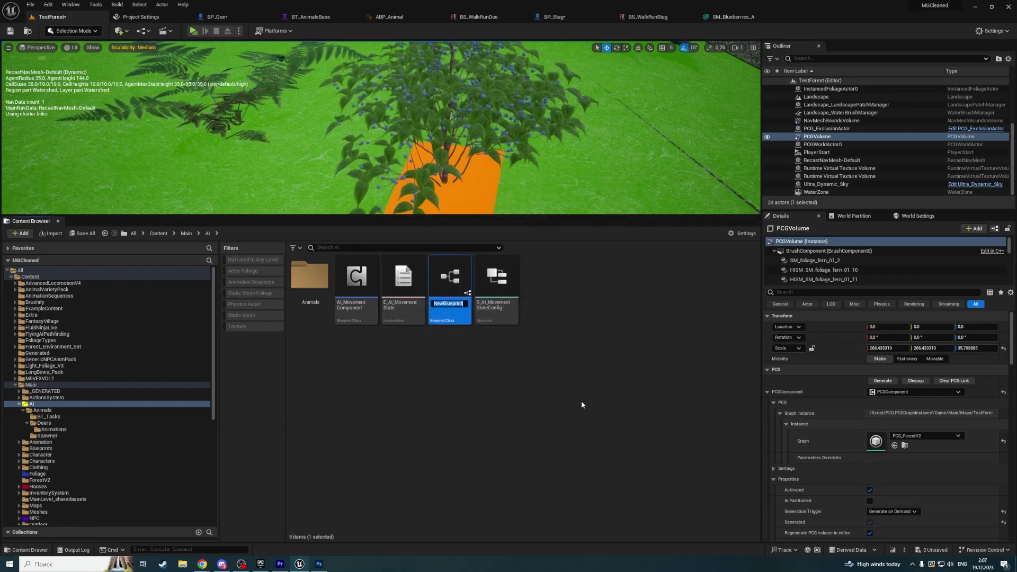
- Name the new blueprint BP_NavAreaVegetation and open it for editing
type("BP_N")
key("Return")
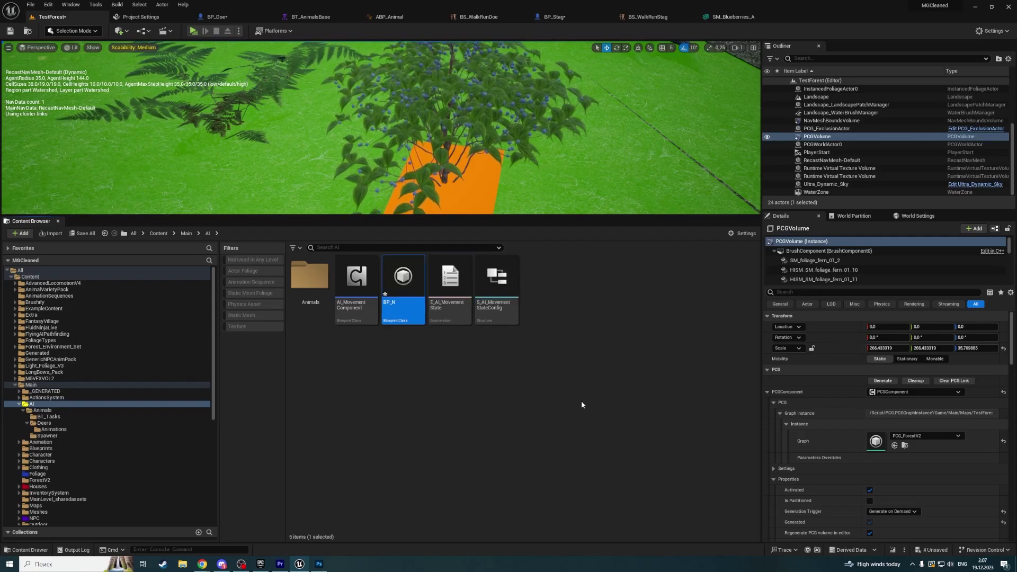
key("F2")
key("Right")
type("avAreaL")
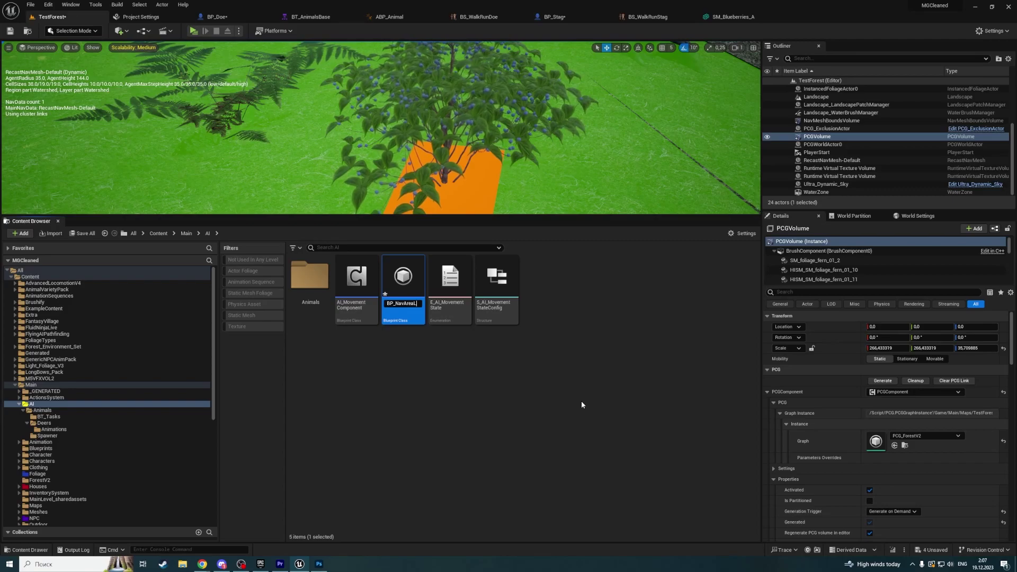
type("owCo")
key("BackSpace")
key("BackSpace")
key("BackSpace")
key("BackSpace")
key("BackSpace")
type("F")
key("BackSpace")
type("Vegetation")
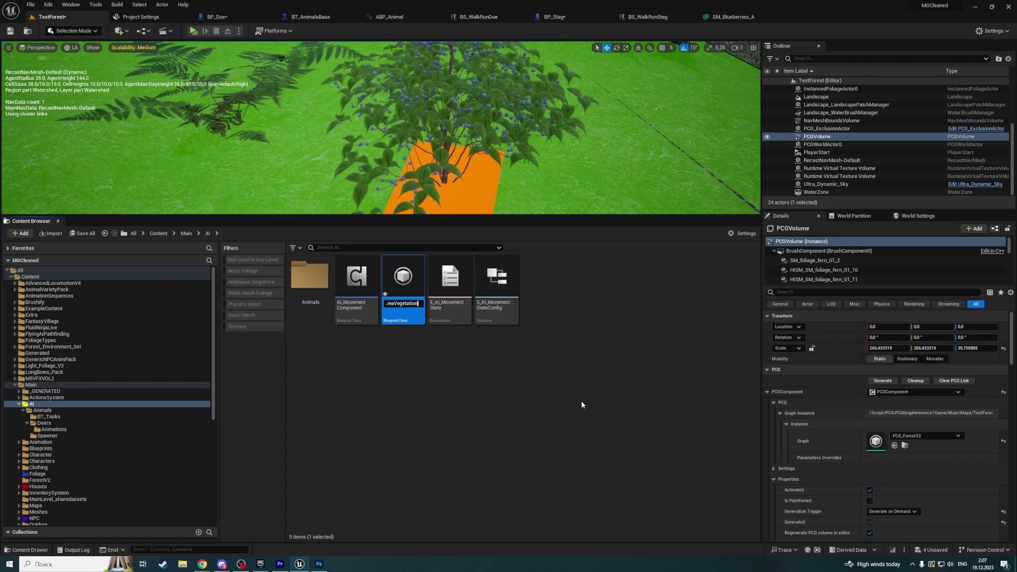
key("Return")
double_click(397, 273)
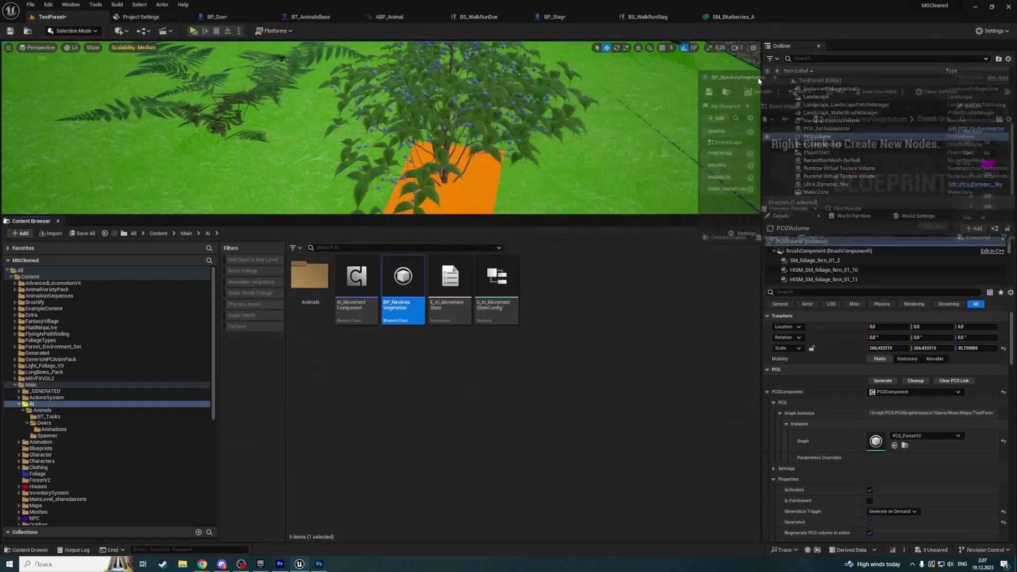
left_click(838, 19)
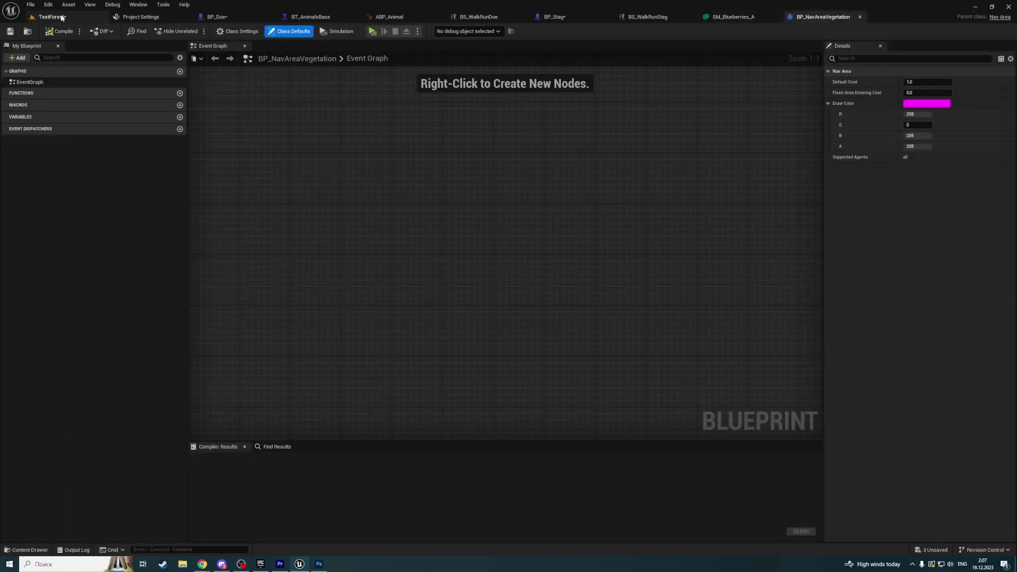
- Return to TestForest and enlarge the viewport to inspect the navigation mesh around the blueberry bush
left_click(52, 16)
mouse_move(320, 169)
left_mouse_down()
mouse_move(329, 186)
mouse_move(315, 183)
mouse_move(320, 169)
mouse_move(313, 176)
left_mouse_up()
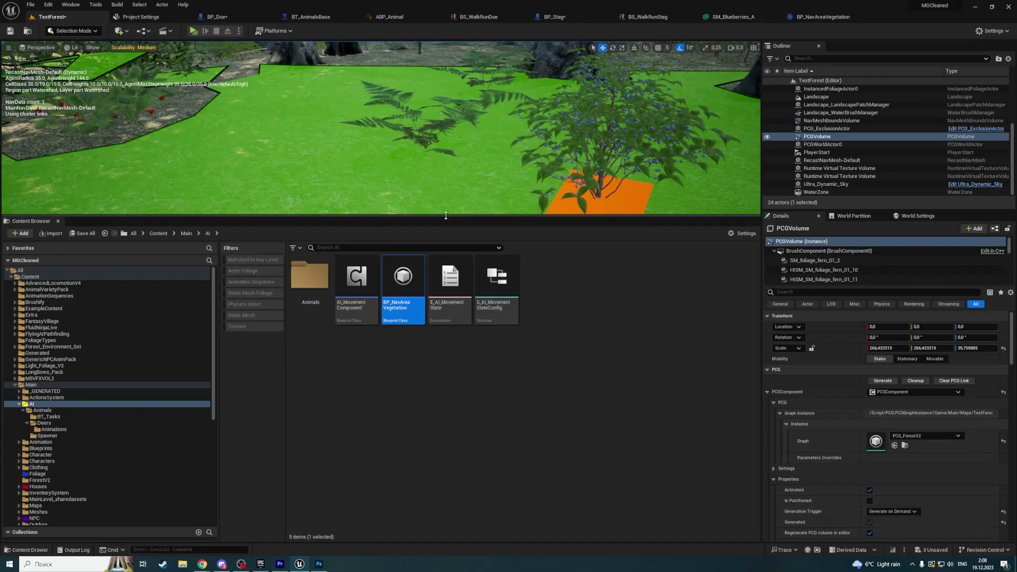
left_click_drag(371, 217, 371, 343)
left_click_drag(546, 272, 499, 279)
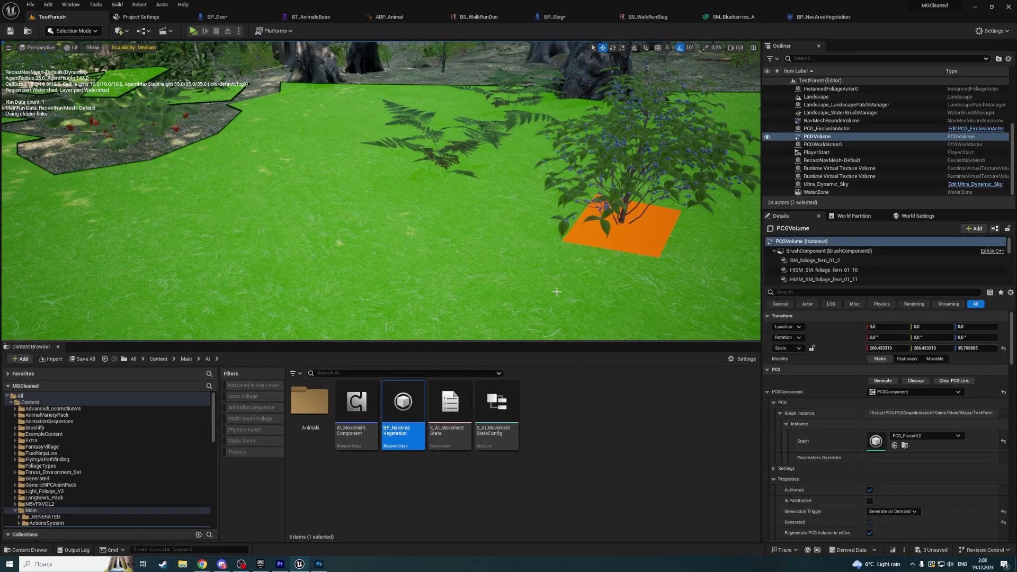
- Set the Fixed Area Entering Cost of BP_NavAreaVegetation to 0.1 and compile the blueprint
left_click(828, 18)
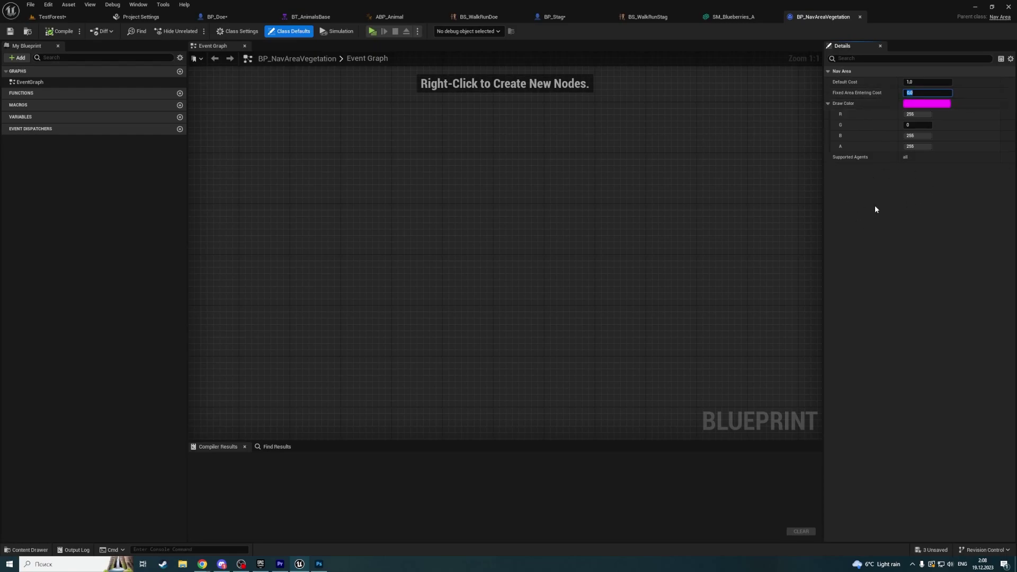
type("0.1")
key("Return")
left_click(59, 33)
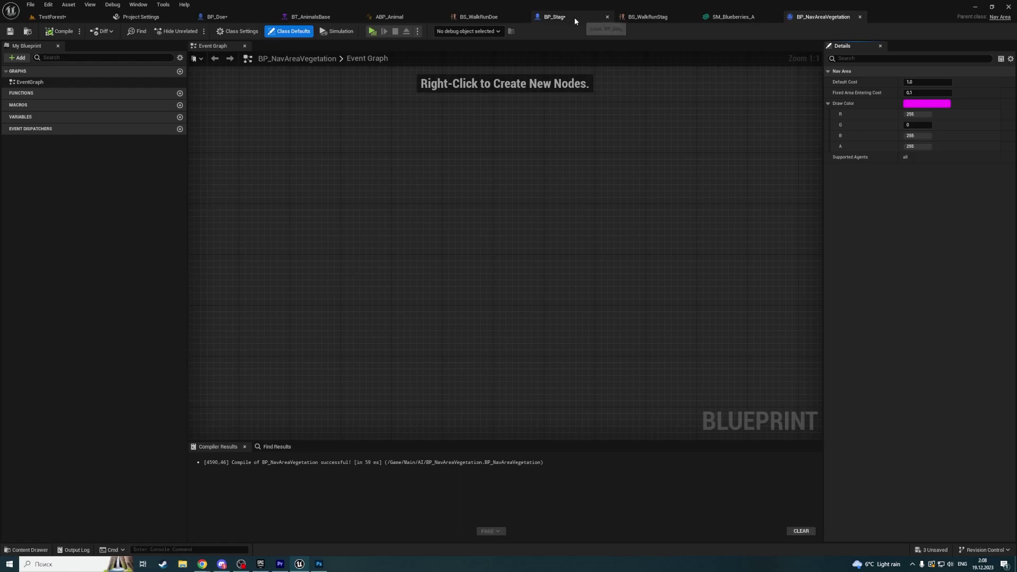
- Assign BP_NavAreaVegetation as the Area Class of SM_Blueberries_A and save the mesh
left_click(713, 15)
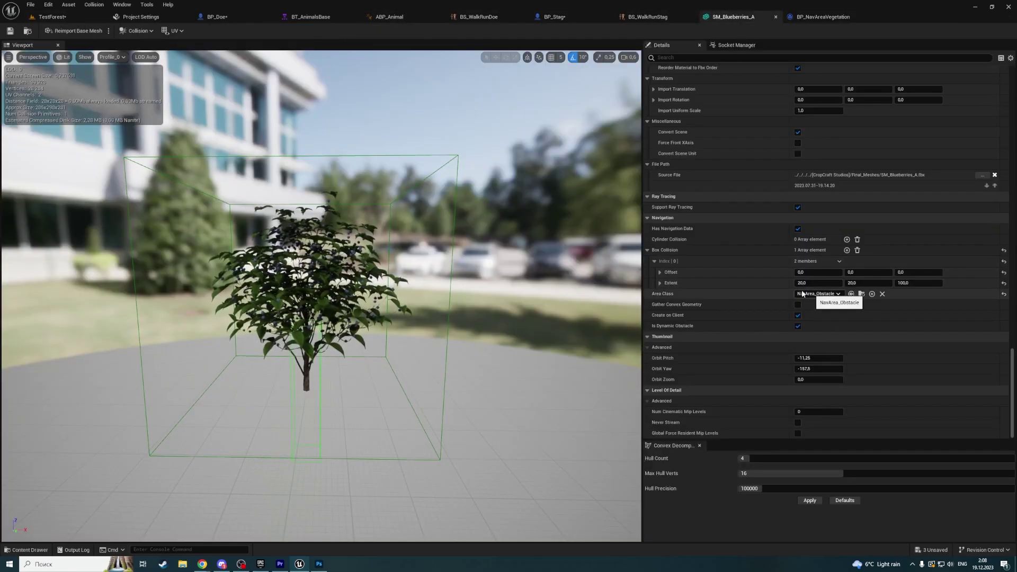
left_click(815, 294)
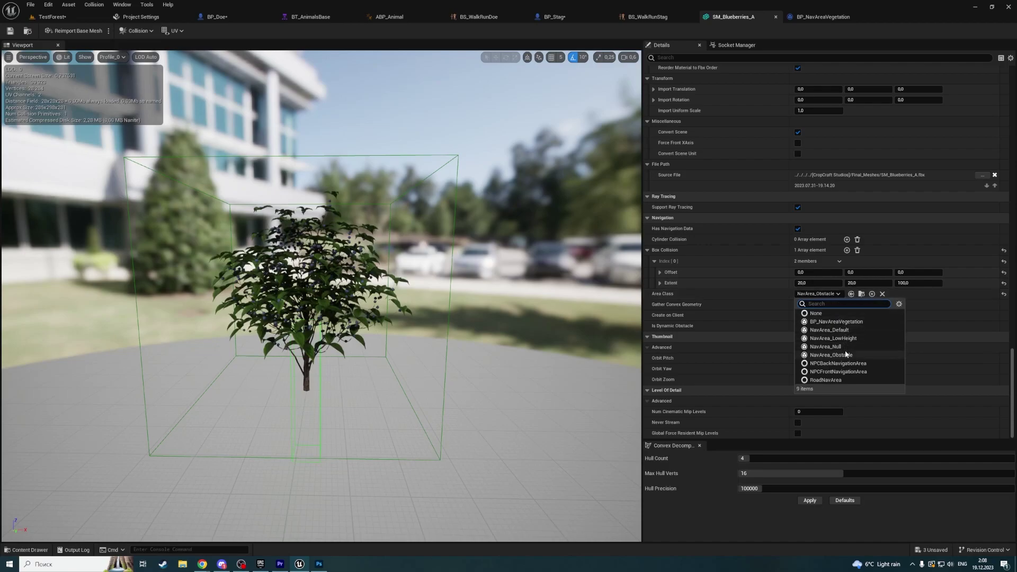
left_click(836, 321)
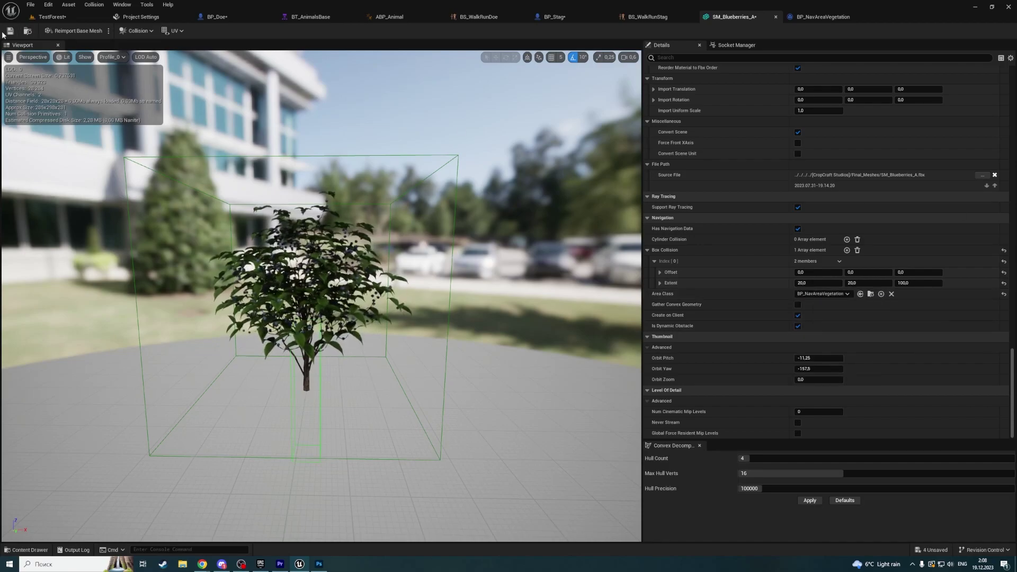
left_click(10, 30)
- Inspect the navigation area under the blueberry bush in TestForest after the Area Class change
left_click(52, 17)
right_click_drag(381, 190, 720, 221)
key("w")
scroll(381, 191, "up", 3)
key("s")
scroll(381, 191, "up", 3)
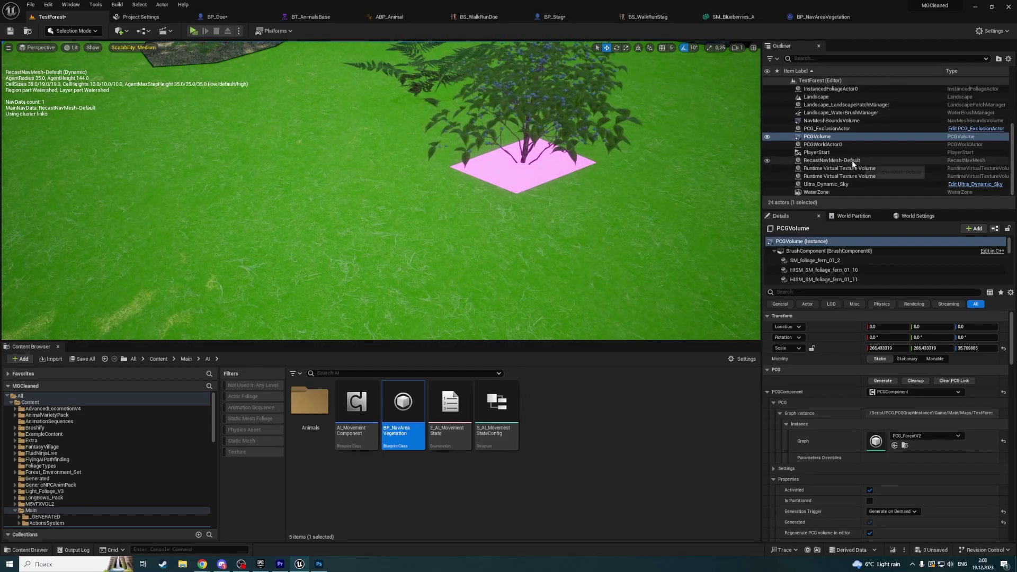
- Enable Draw Polygon Costs on the RecastNavMesh-Default actor
left_click(853, 161)
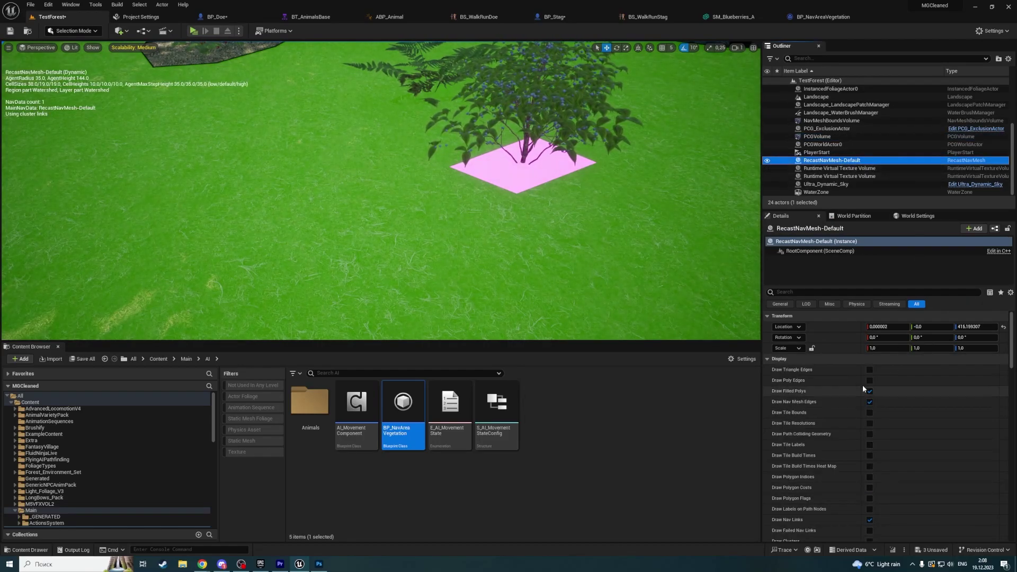
scroll(826, 402, "down", 5)
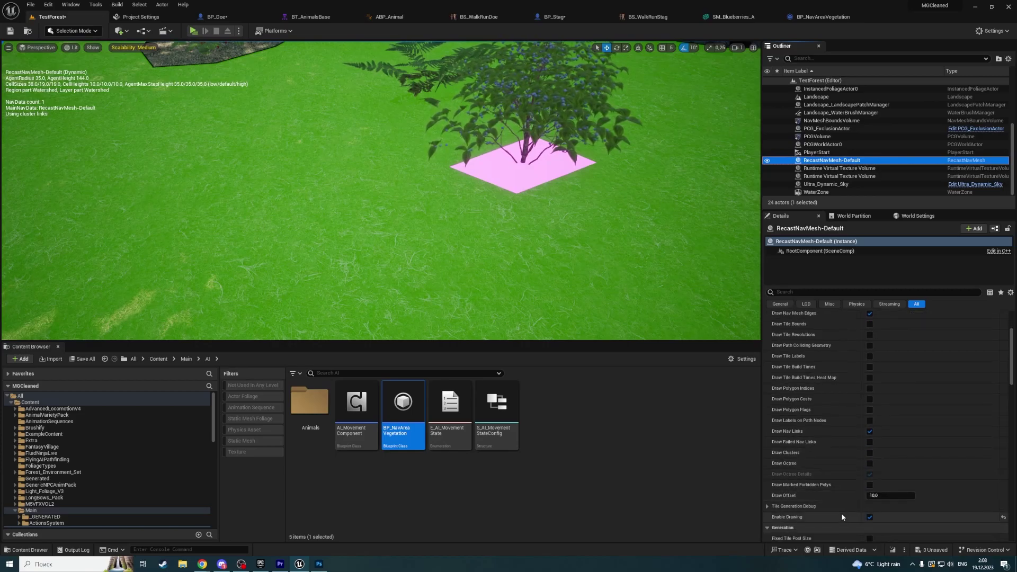
left_click(816, 292)
type("cos")
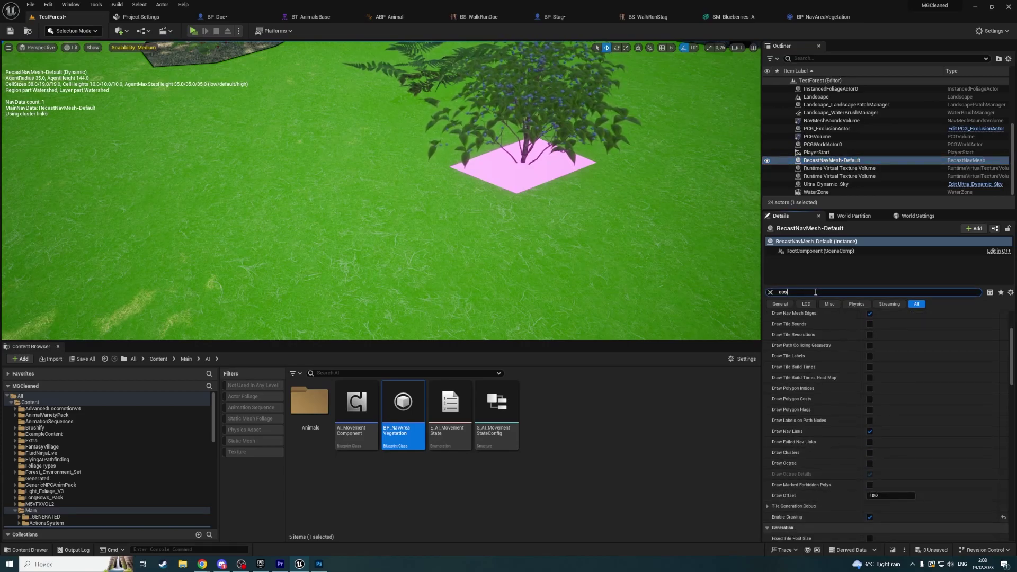
type("t")
left_click(869, 327)
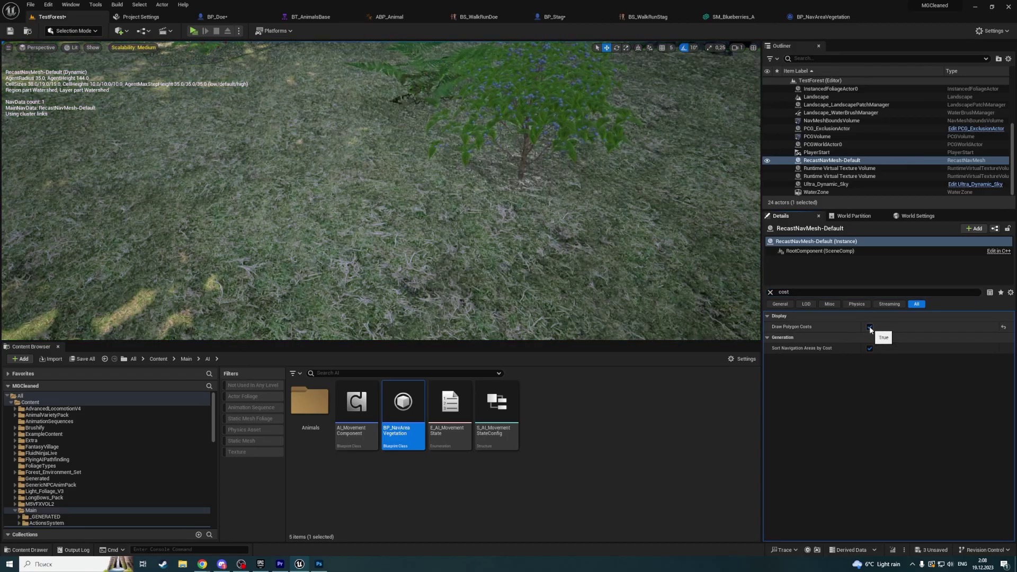
- Examine the polygon costs drawn around the bush and look through the display settings of RecastNavMesh-Default
right_click_drag(627, 254, 628, 255)
right_click_drag(565, 218, 566, 218)
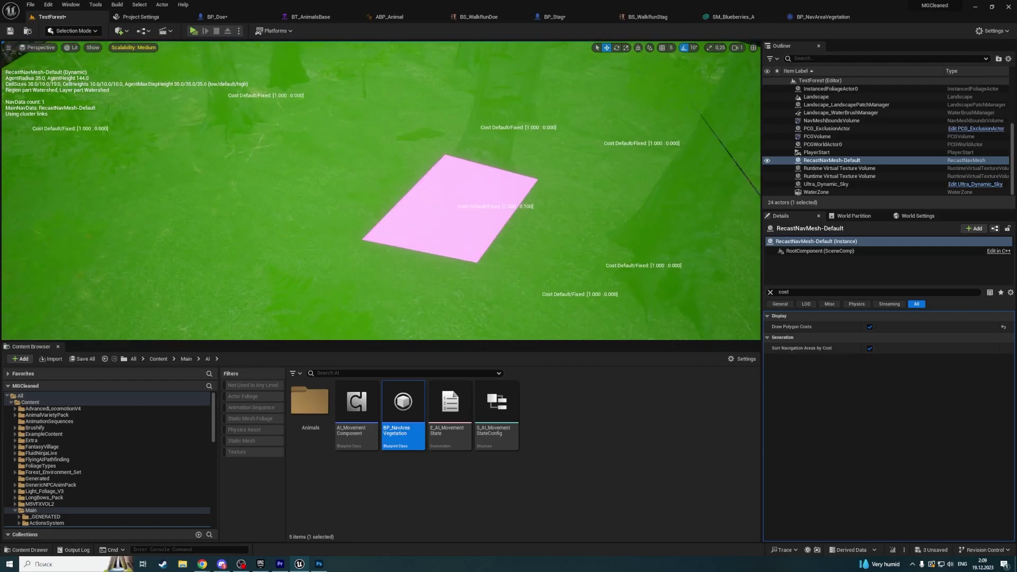
right_click_drag(543, 222, 543, 223)
left_click(770, 292)
scroll(815, 374, "down", 5)
scroll(819, 369, "up", 5)
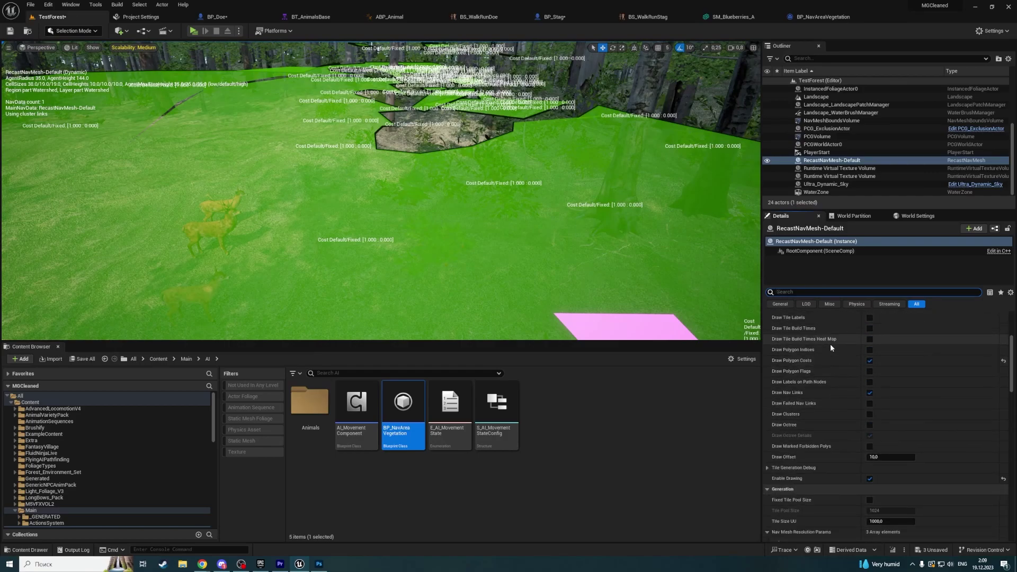
right_click_drag(594, 269, 593, 269)
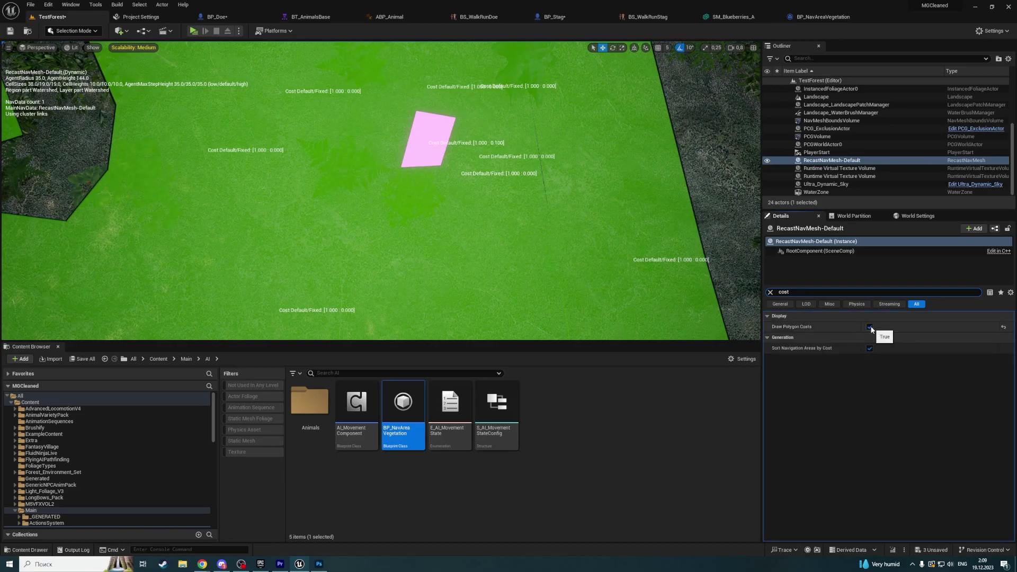
- Disable Draw Polygon Costs on the RecastNavMesh-Default actor
left_click(870, 328)
mouse_move(636, 223)
right_mouse_down()
mouse_move(630, 154)
mouse_move(652, 143)
mouse_move(625, 234)
mouse_move(641, 228)
mouse_move(652, 95)
mouse_move(663, 202)
mouse_move(443, 189)
mouse_move(445, 154)
mouse_move(445, 192)
mouse_move(477, 196)
right_mouse_up()
scroll(636, 223, "up", 2)
scroll(636, 212, "up", 2)
- Scale up the NavMeshBoundsVolume so the navigation mesh extends from the clearing into the surrounding forest
left_click(443, 188)
key("g")
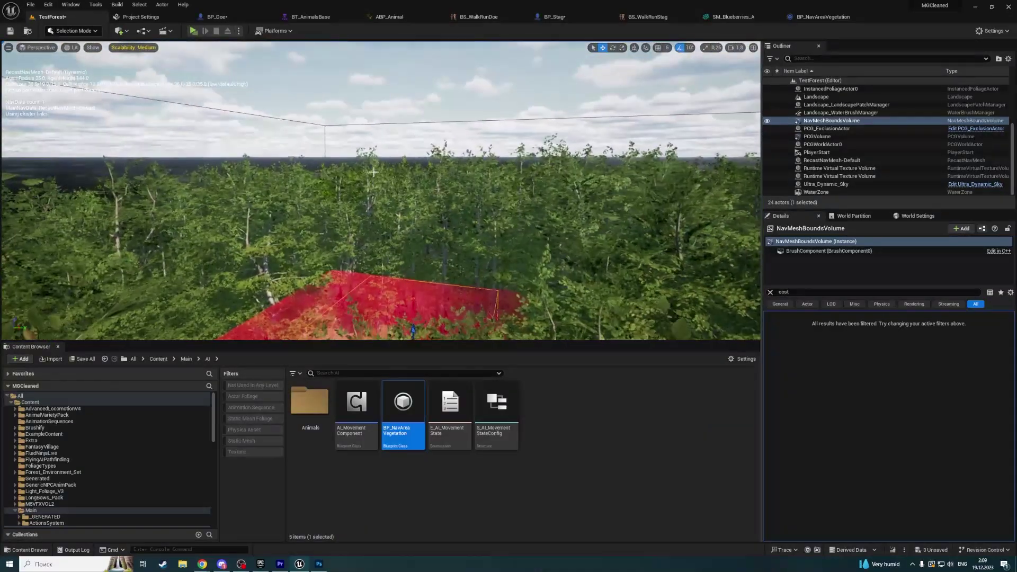
right_click_drag(373, 172, 474, 270)
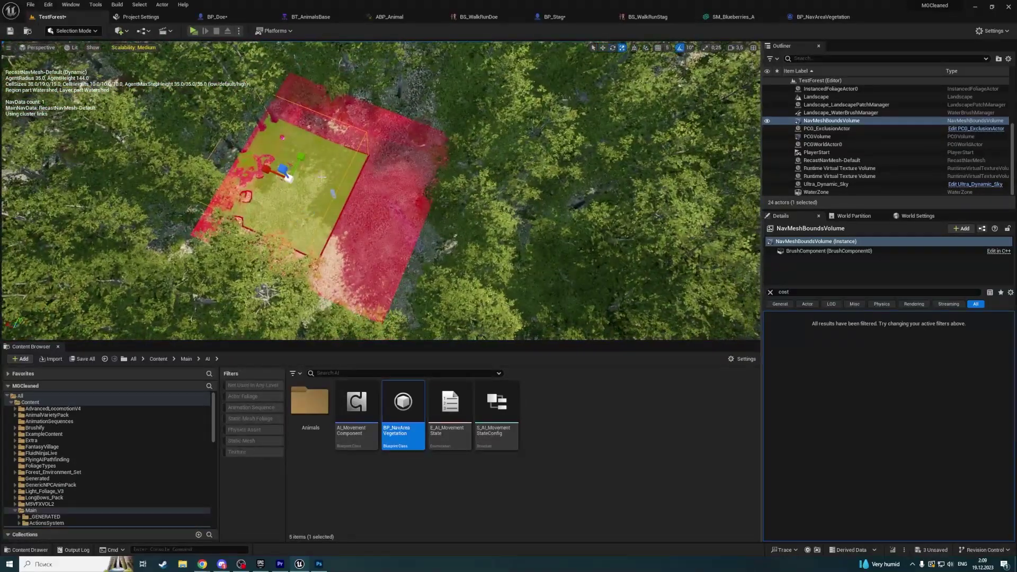
right_click_drag(287, 159, 342, 141)
scroll(287, 159, "up", 1)
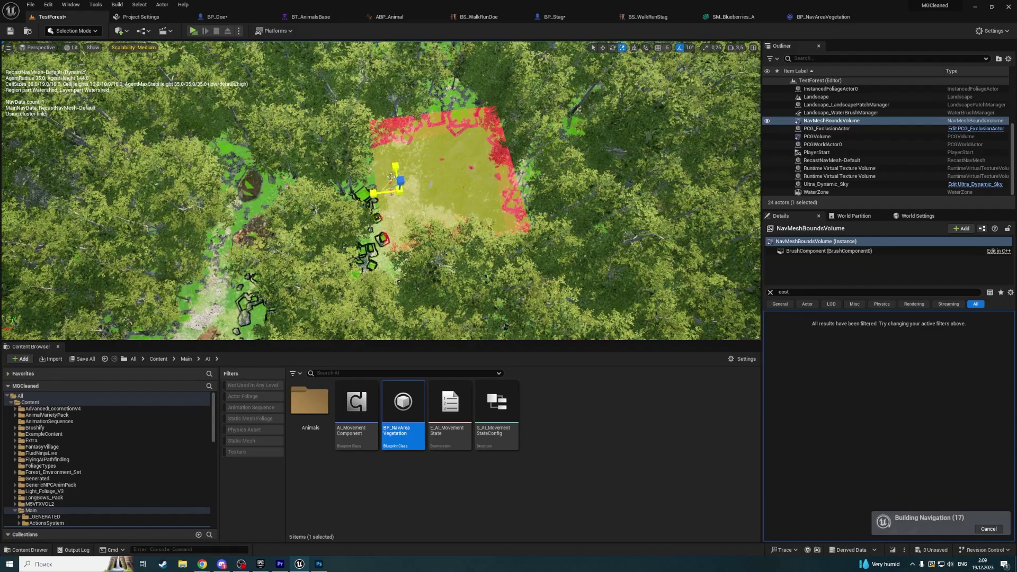
right_click_drag(391, 182, 483, 348)
- Enlarge the viewport and examine how the navigation mesh wraps around the trees, mushrooms and large boulder in the forest
key("w")
scroll(496, 183, "down", 3)
left_click_drag(490, 344, 490, 460)
right_click_drag(381, 249, 455, 238)
scroll(455, 238, "down", 5)
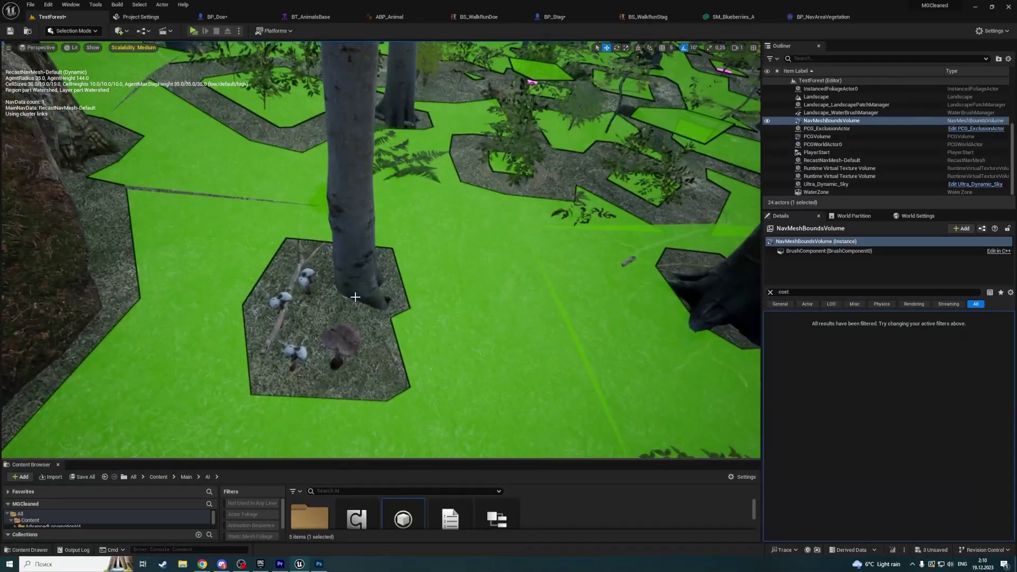
left_click(340, 340)
right_click_drag(355, 333, 343, 286)
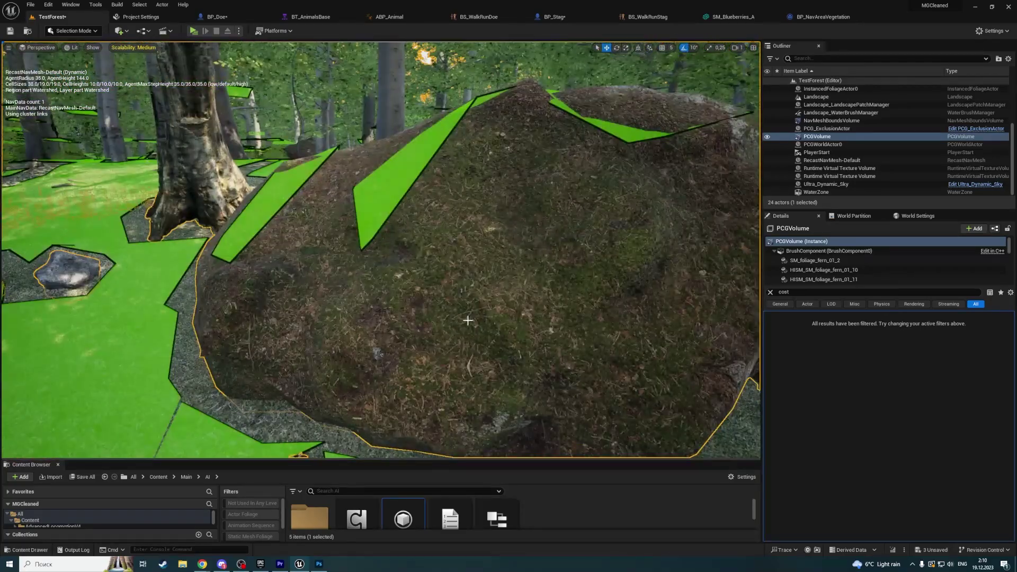
right_click_drag(468, 320, 459, 310)
scroll(464, 316, "down", 1)
mouse_move(600, 274)
right_mouse_down()
mouse_move(599, 286)
mouse_move(597, 269)
right_mouse_up()
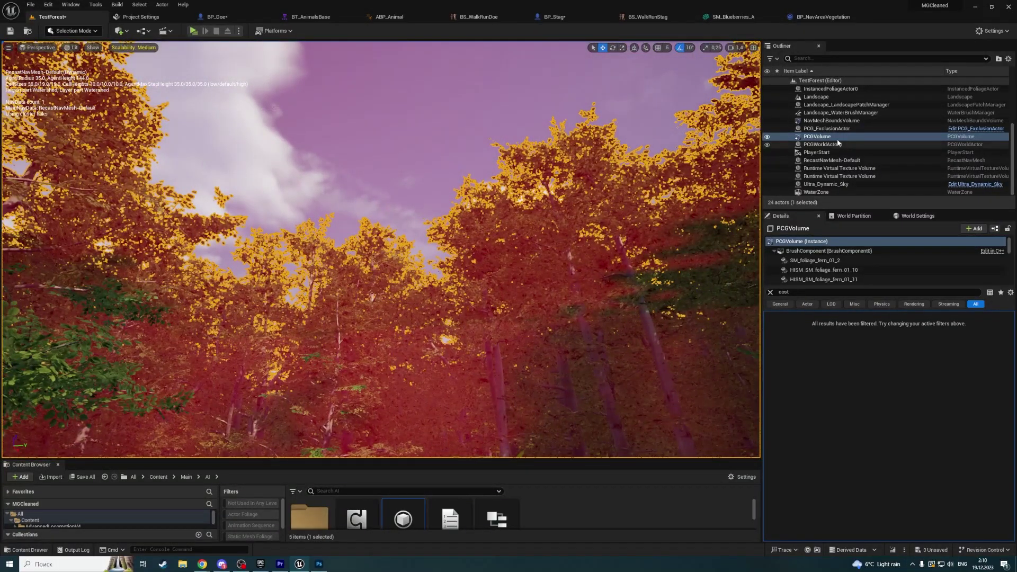
- Clear the property filter on RecastNavMesh-Default and look through its Generation settings and Nav Mesh Resolution Params
double_click(832, 160)
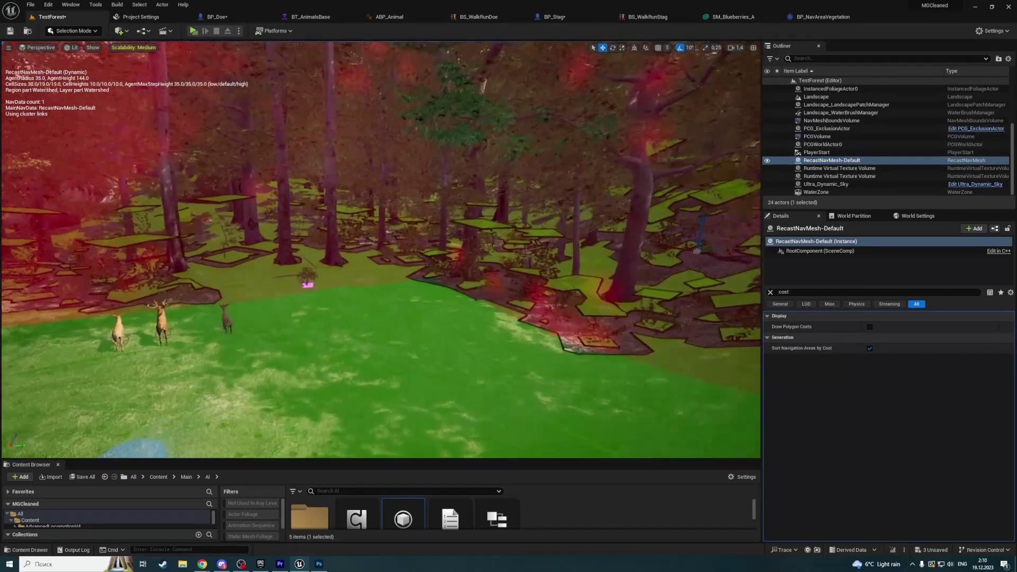
left_click(771, 292)
scroll(844, 405, "down", 10)
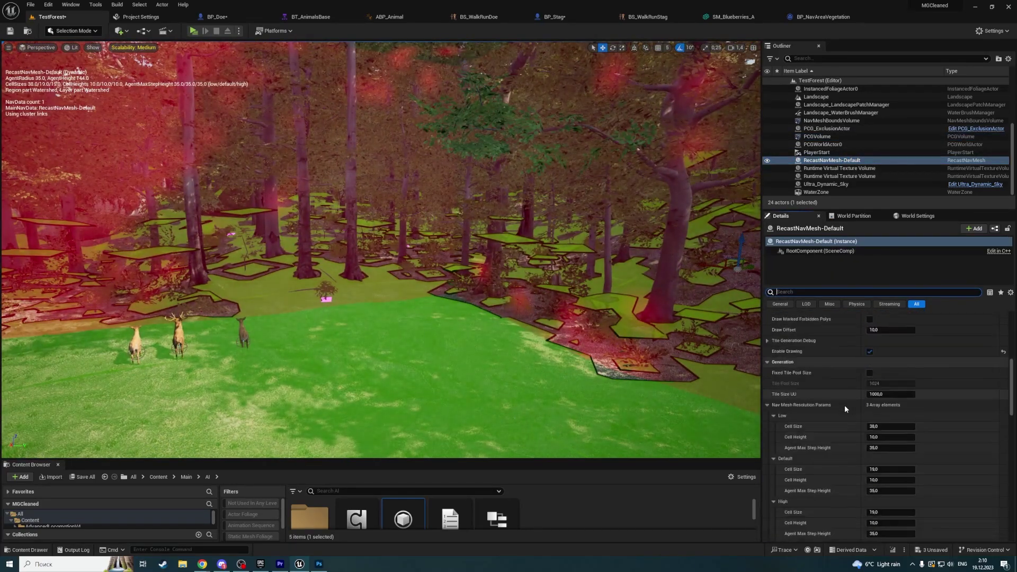
left_click(767, 367)
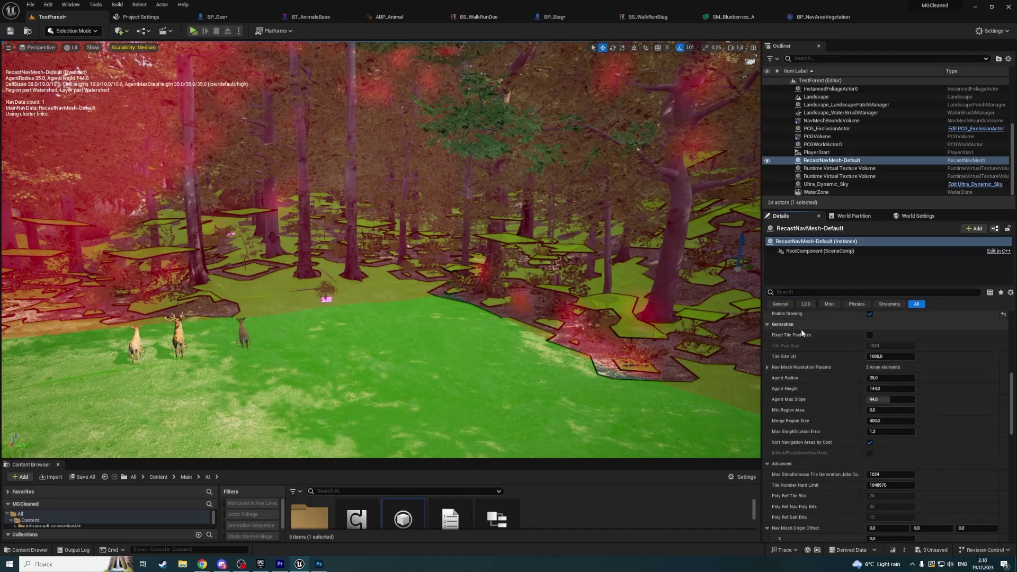
scroll(798, 392, "up", 3)
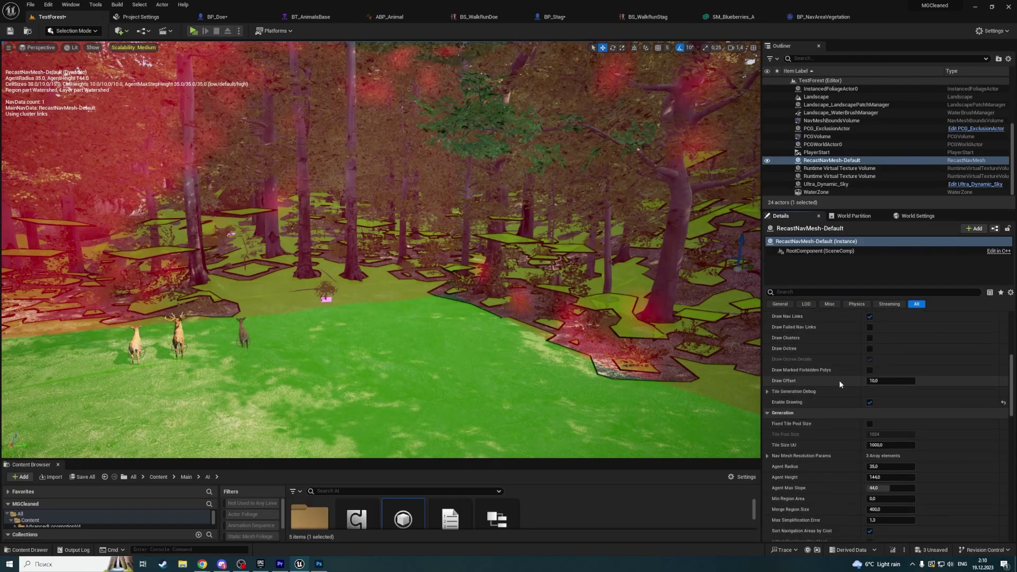
scroll(796, 440, "down", 2)
left_click(767, 430)
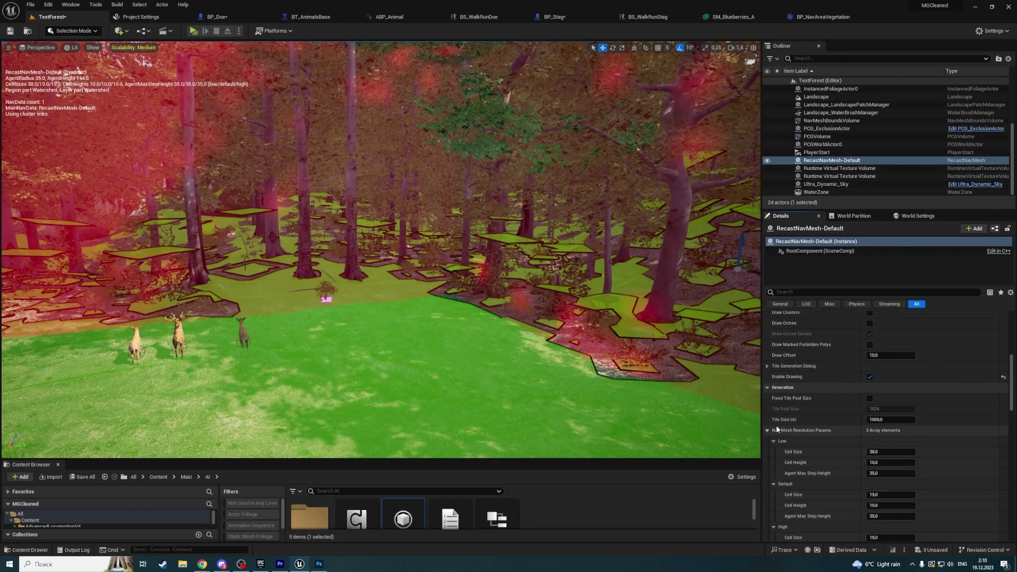
scroll(818, 447, "down", 2)
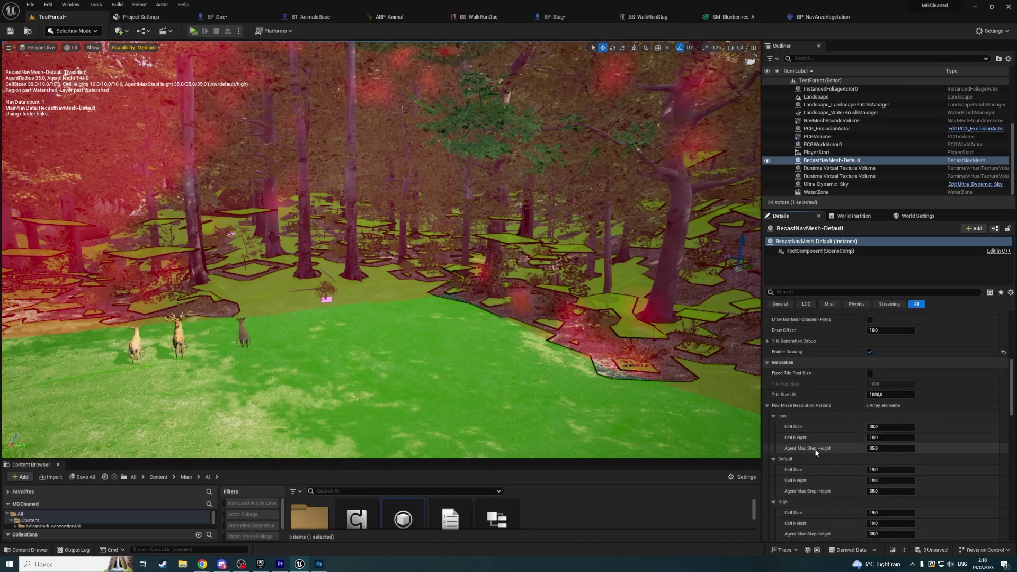
scroll(834, 422, "down", 2)
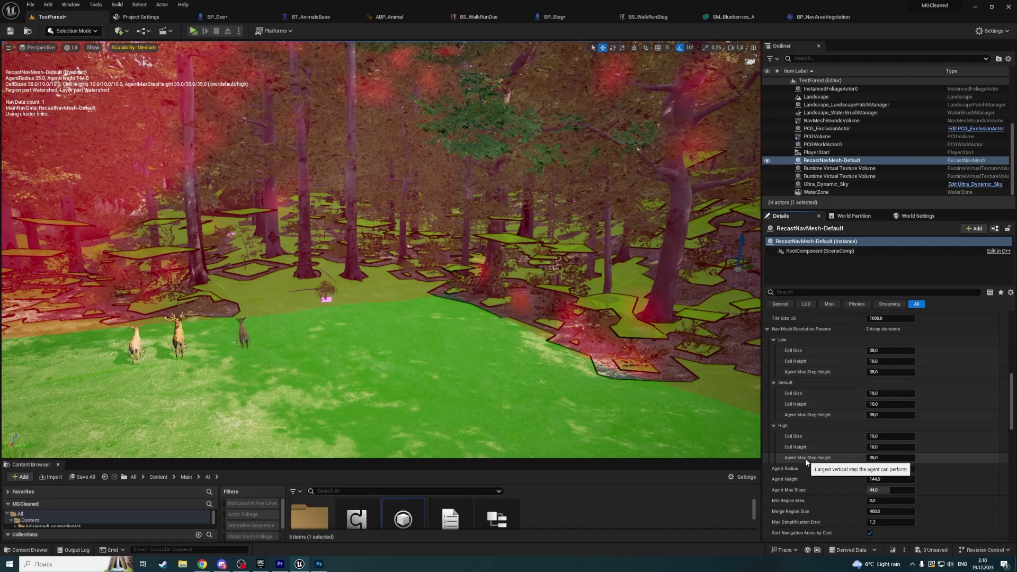
- Look through the viewport's show flags, view modes and display options for navigation-related settings
key("w")
right_click_drag(593, 339, 466, 405)
key("s")
right_click_drag(406, 286, 294, 245)
key("w")
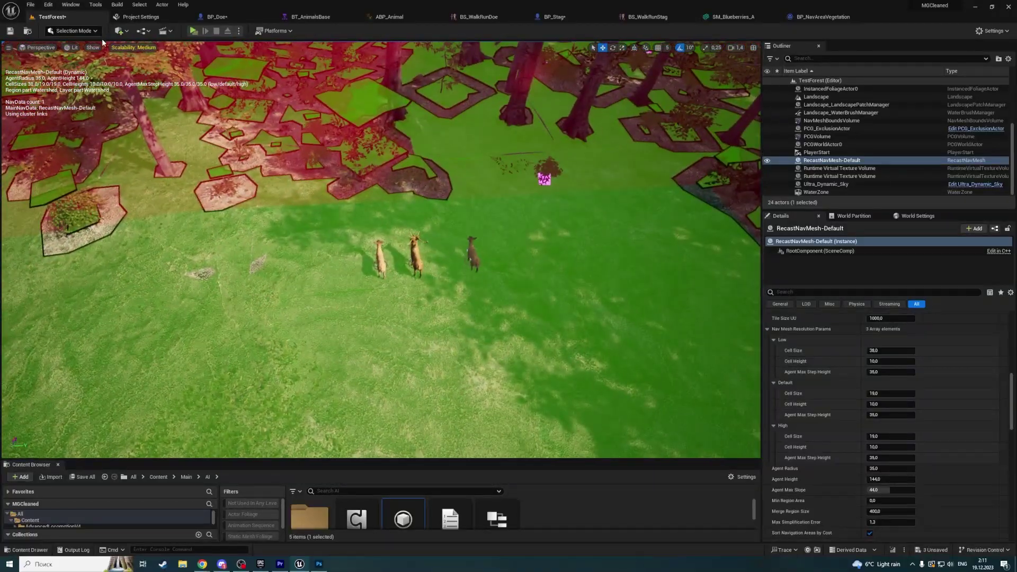
left_click(93, 47)
type("navi")
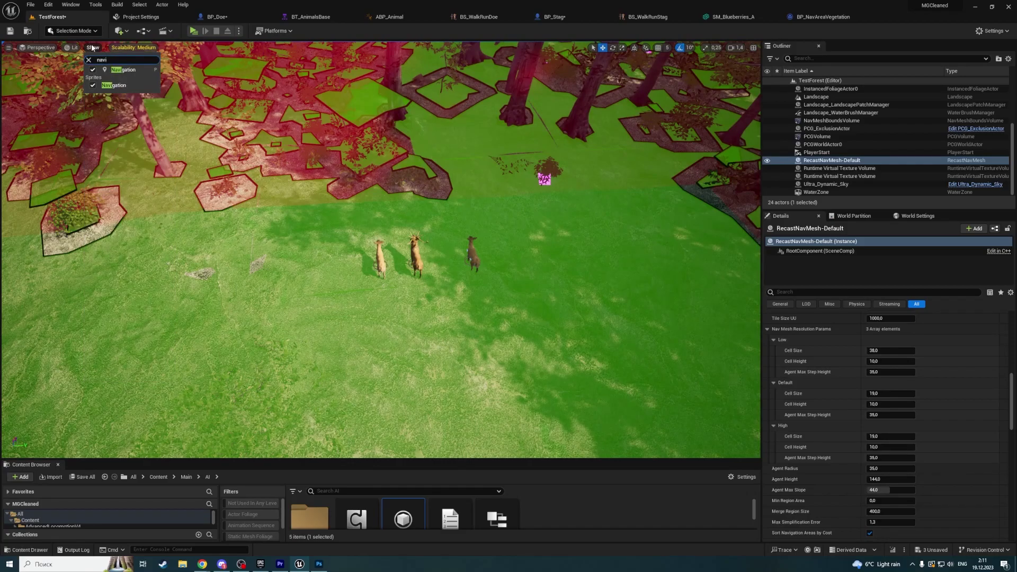
left_click(88, 60)
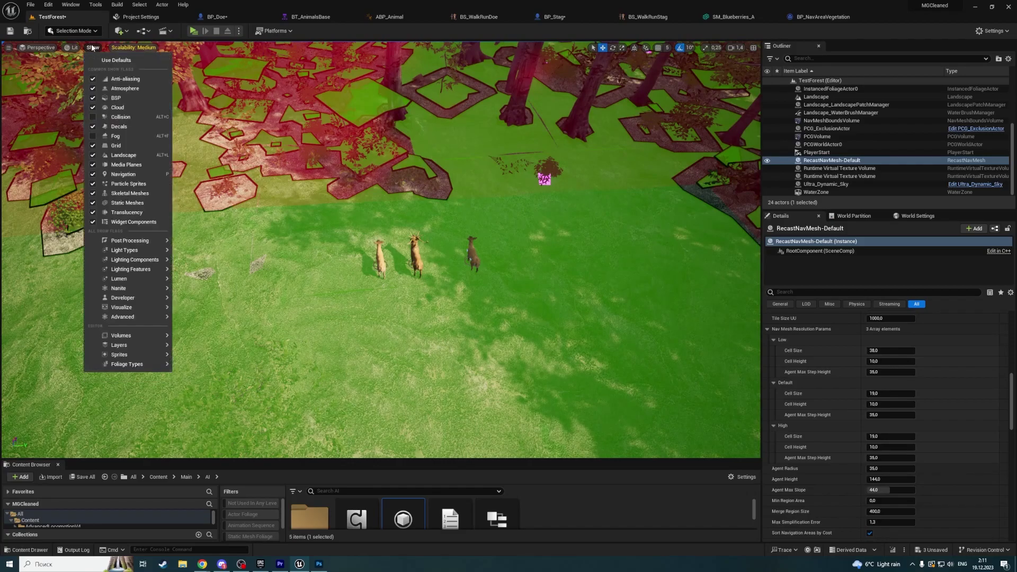
left_click(41, 47)
left_click(73, 48)
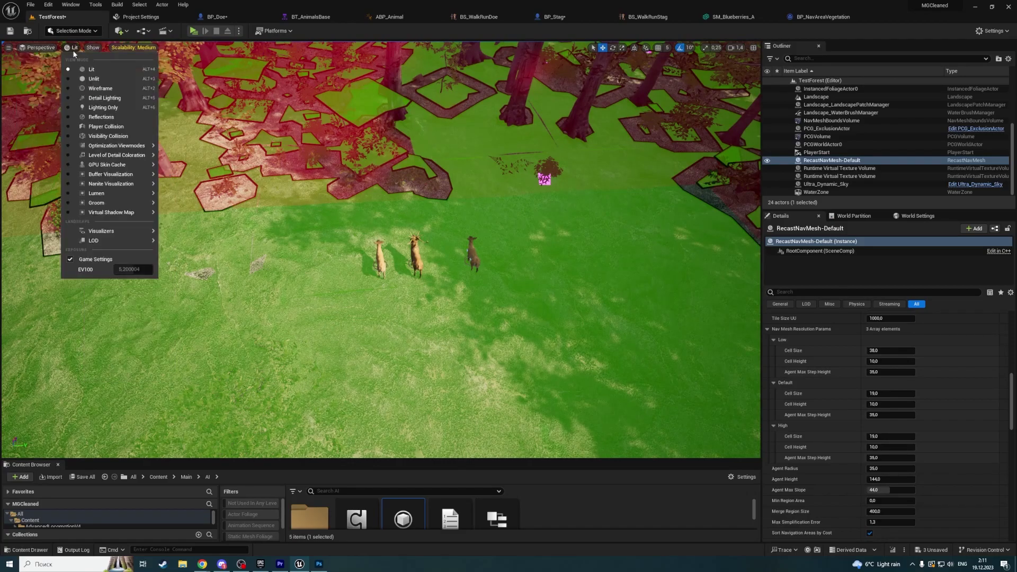
type("nav")
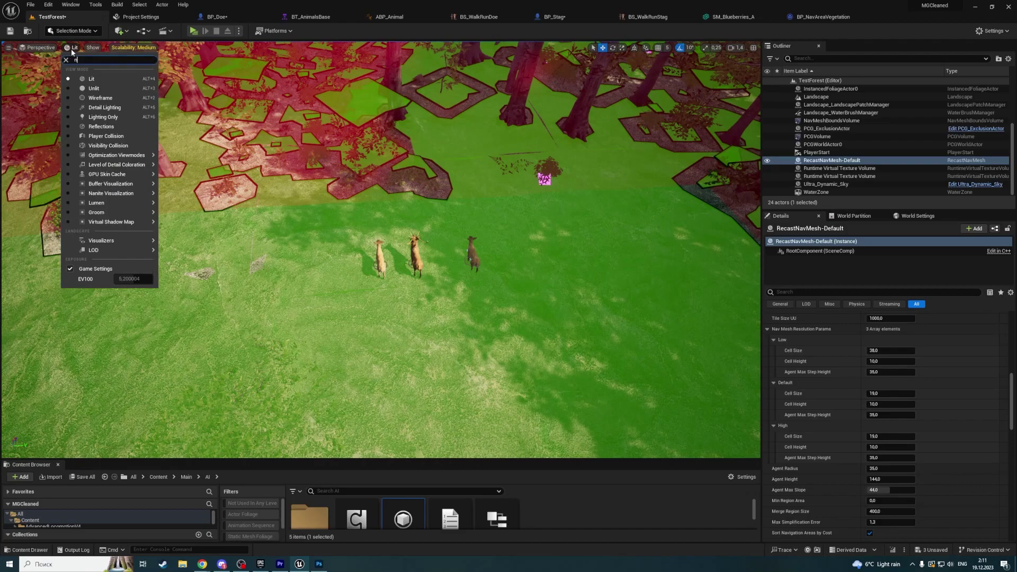
key("BackSpace")
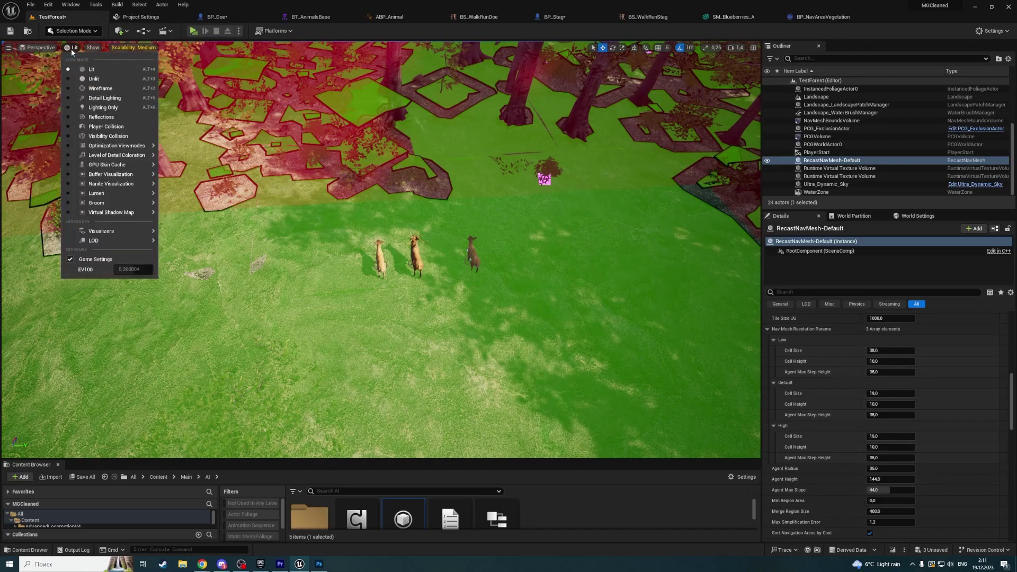
left_click(8, 48)
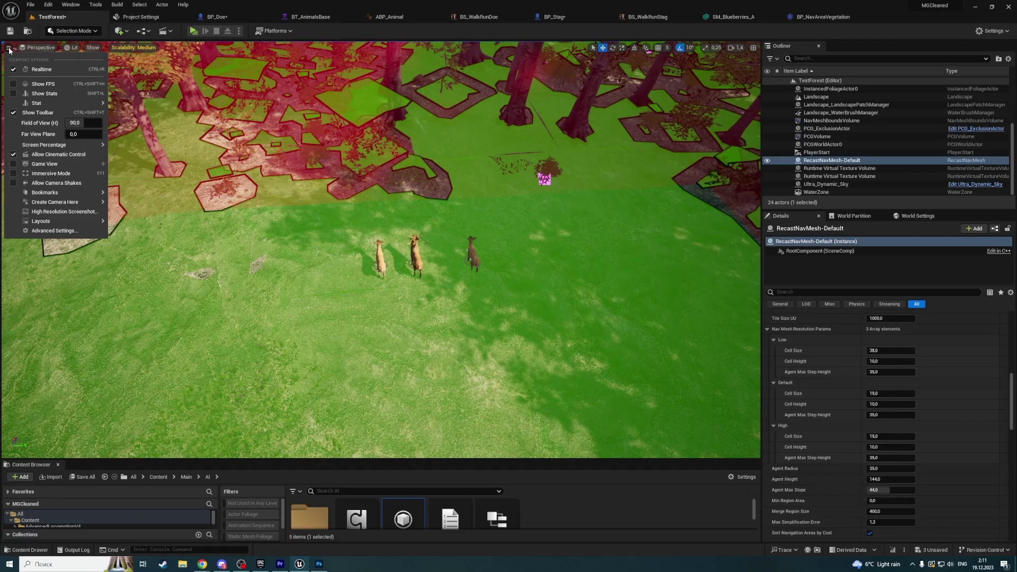
left_click(38, 47)
- Enable Draw Poly Edges on RecastNavMesh-Default and examine the polygon edges alongside the Tile Size UU and resolution settings
scroll(920, 384, "up", 15)
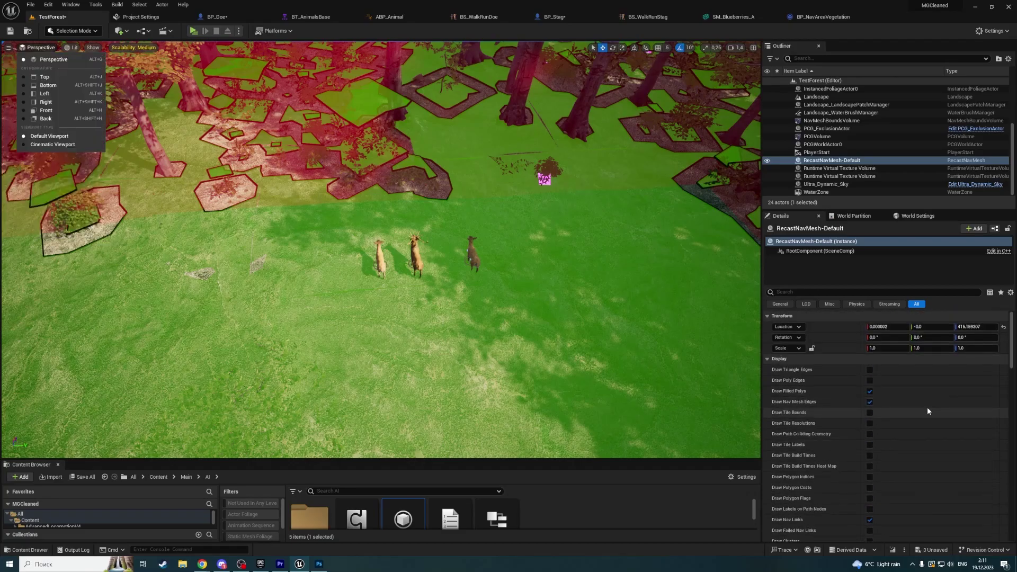
left_click(869, 380)
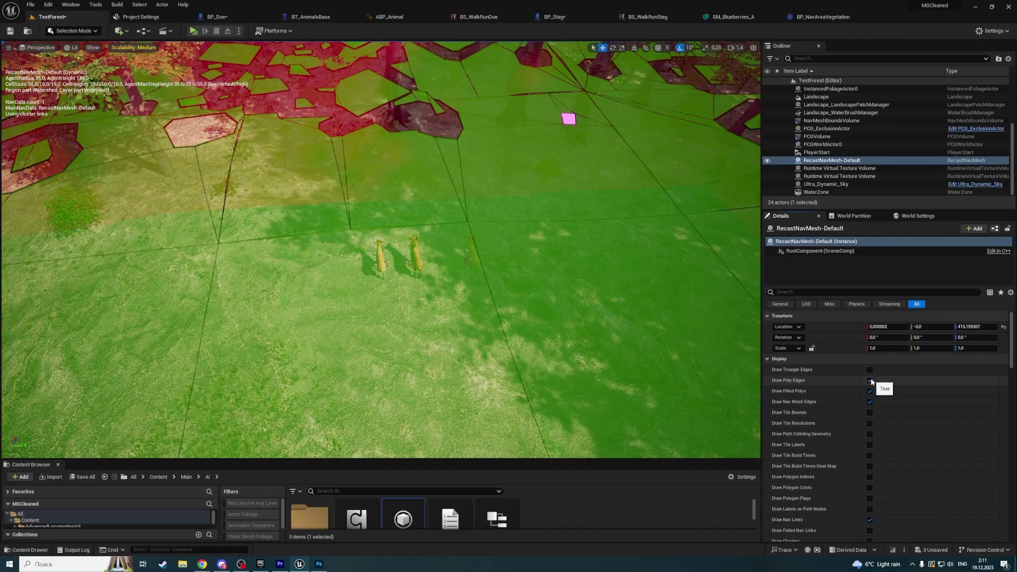
mouse_move(631, 332)
right_mouse_down()
mouse_move(154, 209)
mouse_move(206, 207)
mouse_move(352, 159)
right_mouse_up()
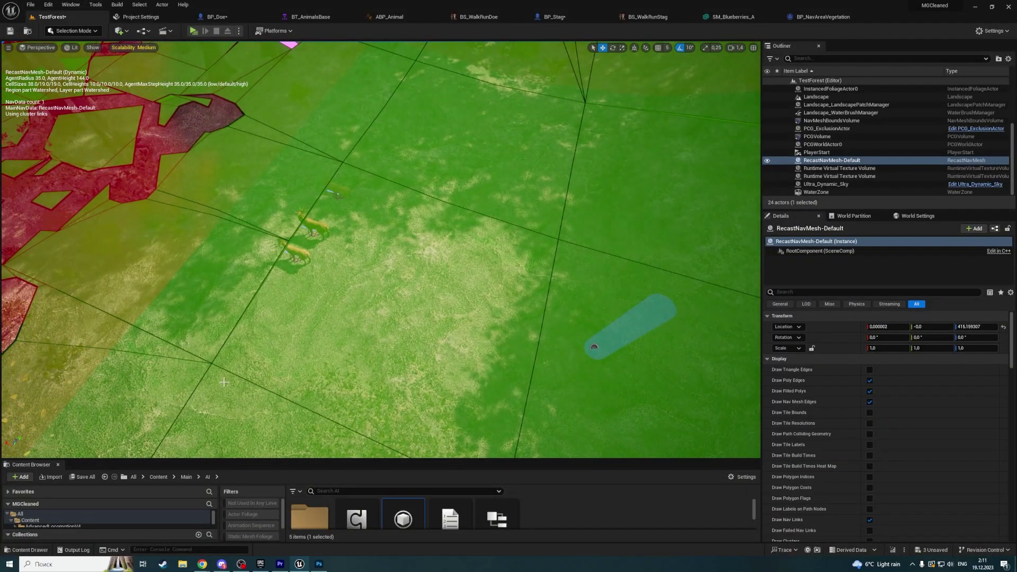
scroll(869, 382, "down", 10)
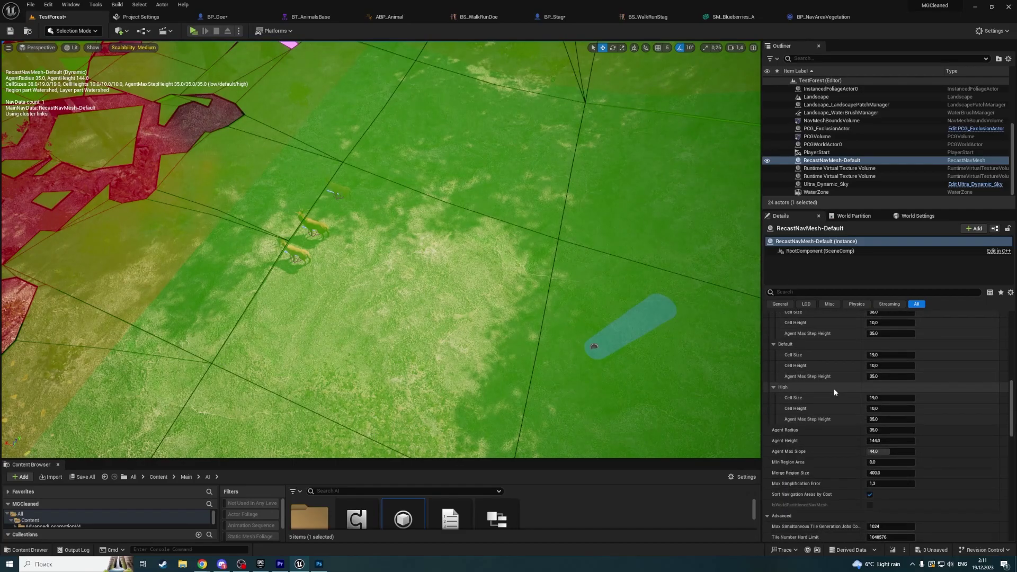
scroll(816, 375, "up", 1)
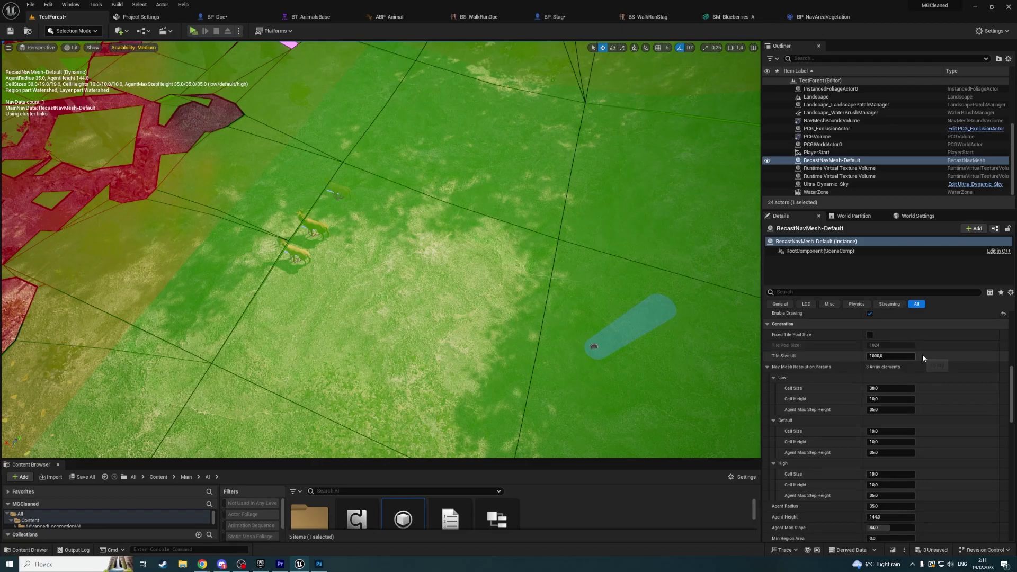
right_click_drag(302, 220, 280, 245)
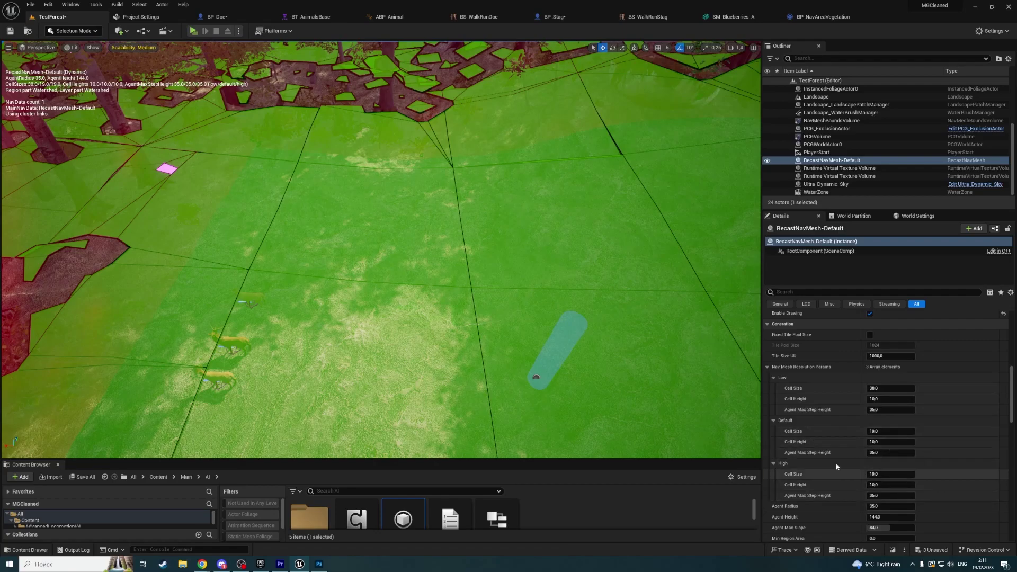
right_click_drag(434, 207, 479, 196)
scroll(479, 196, "up", 6)
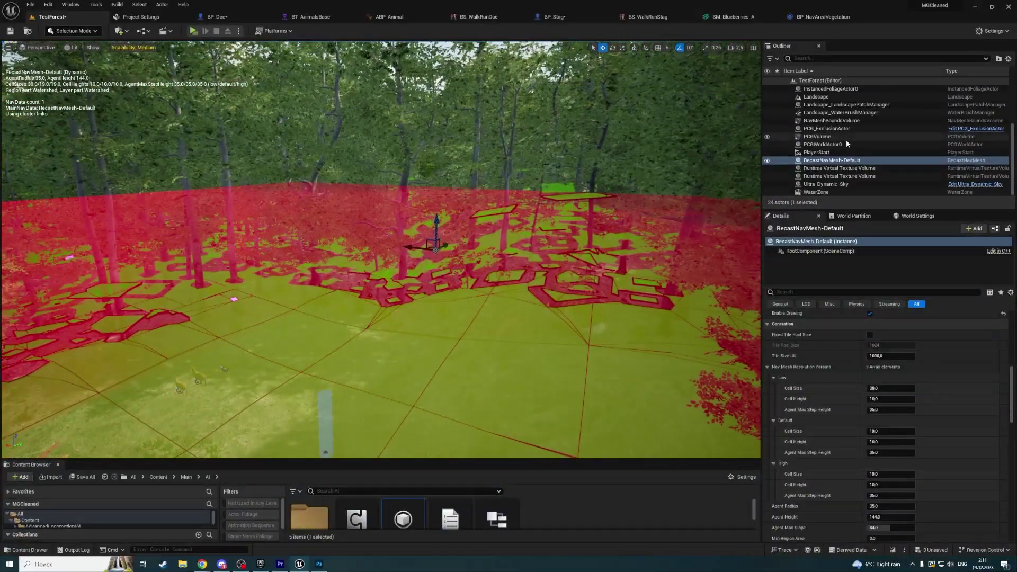
- Toggle Game View and look through the settings of the NavMeshBoundsVolume
left_click(819, 121)
left_click_drag(196, 343, 196, 337)
right_click_drag(404, 262, 404, 261)
key("g")
scroll(838, 355, "up", 5)
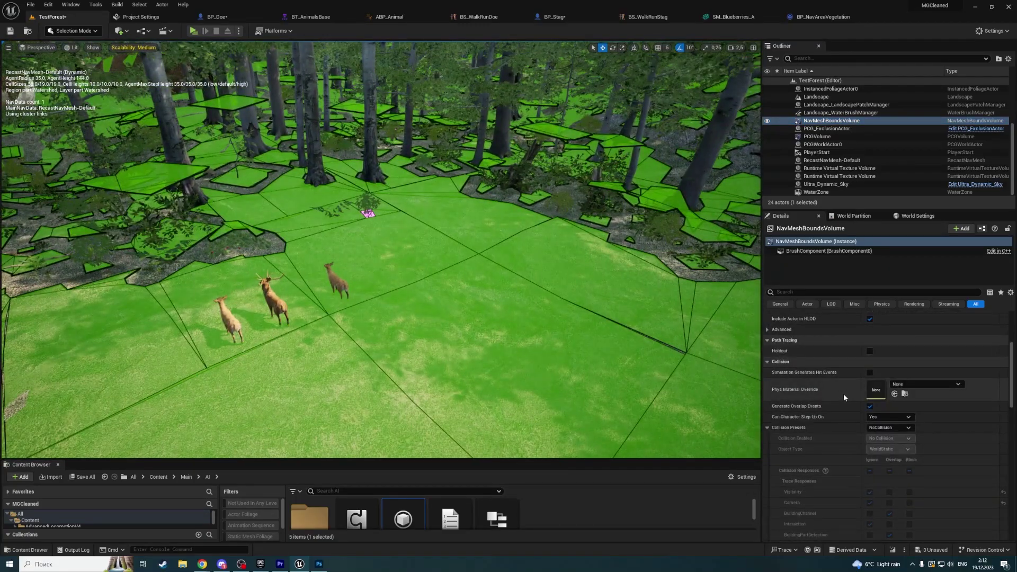
scroll(852, 402, "up", 2)
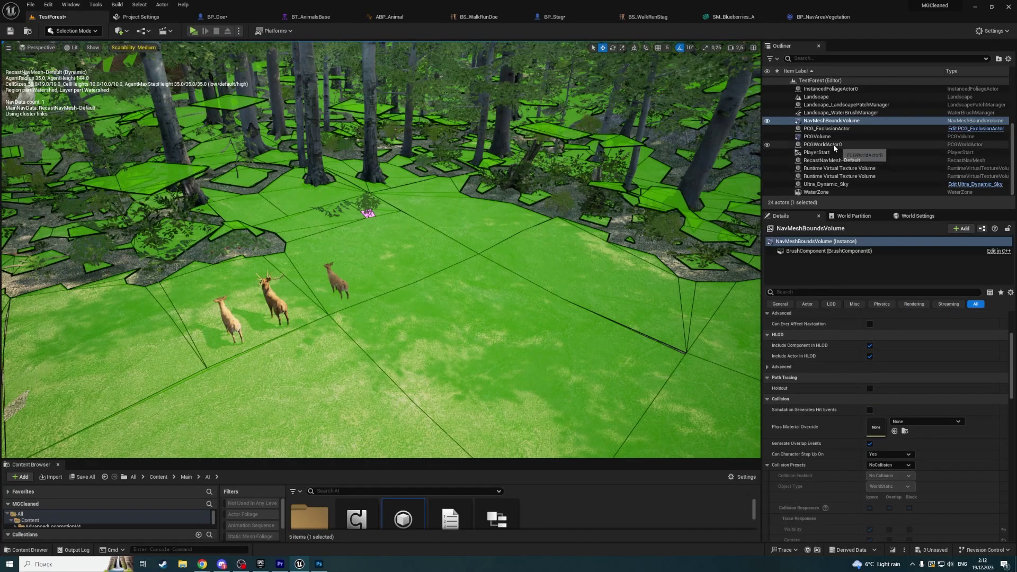
- Set the Cell Size of RecastNavMesh-Default to 10 for the Low, Default and High navigation mesh resolutions
left_click(832, 160)
scroll(832, 400, "down", 4)
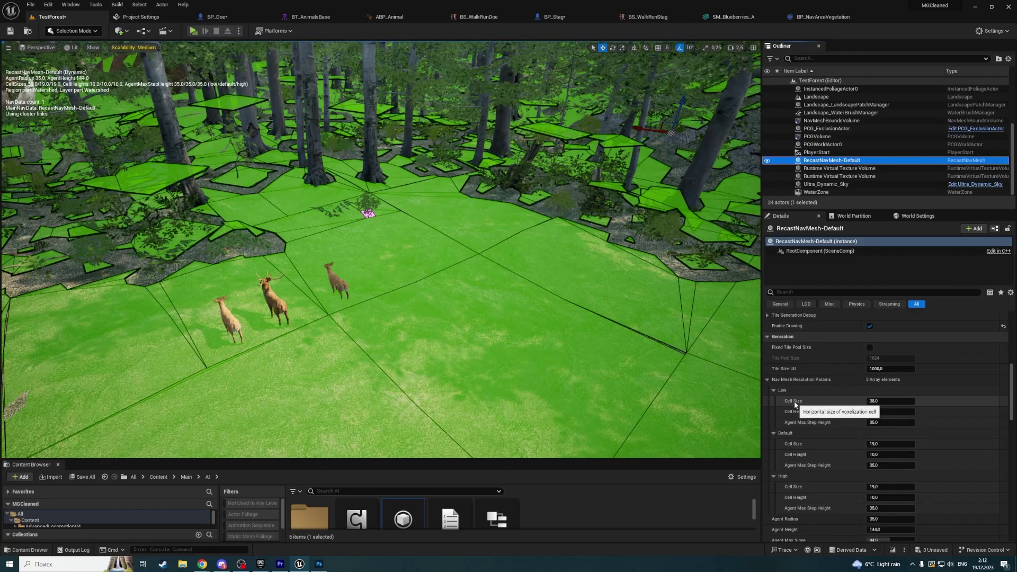
left_click(891, 402)
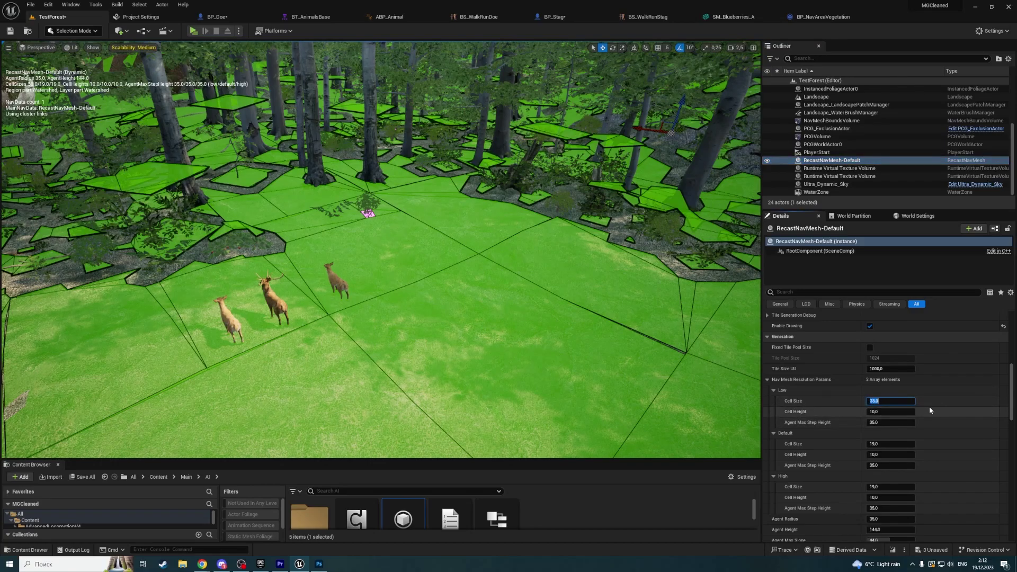
type("10")
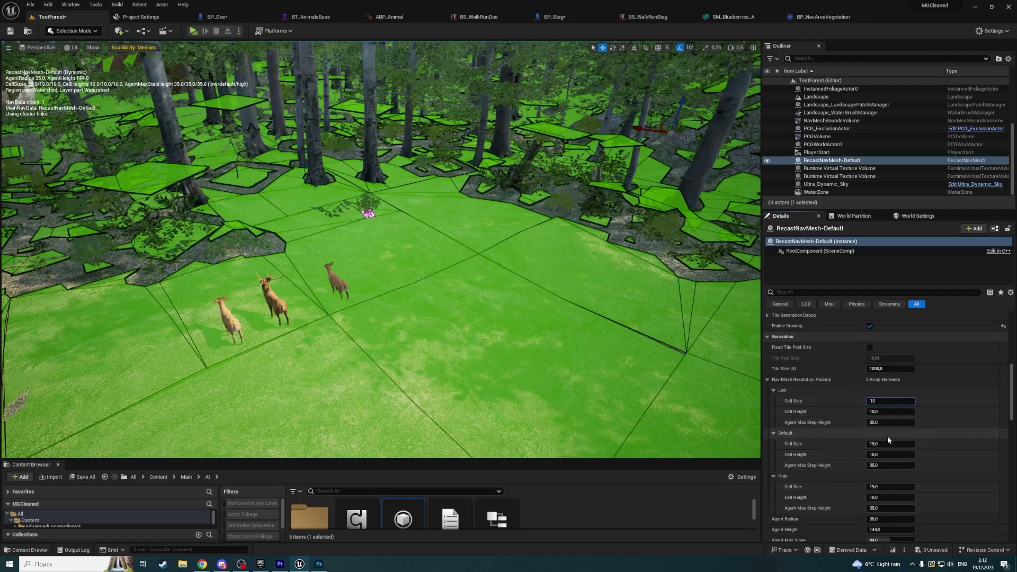
left_click(890, 444)
type("10")
left_click(891, 487)
type("10")
key("Return")
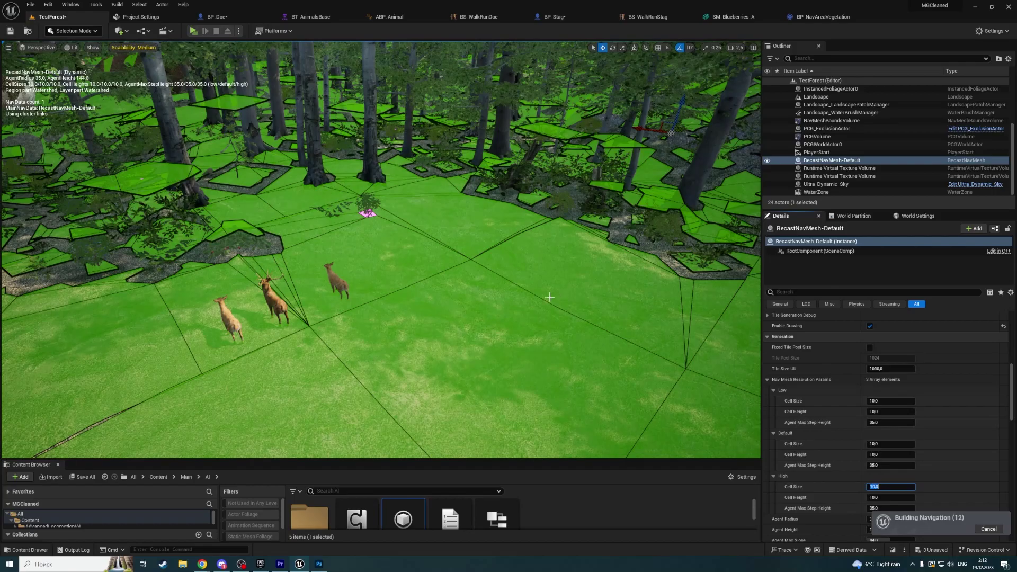
- Inspect the rebuilt navigation mesh around the animals, blueberry bush and nearby trees
mouse_move(582, 298)
right_mouse_down()
mouse_move(516, 273)
mouse_move(508, 318)
mouse_move(517, 324)
mouse_move(516, 296)
mouse_move(529, 289)
mouse_move(525, 265)
mouse_move(535, 262)
mouse_move(529, 286)
mouse_move(564, 305)
mouse_move(559, 318)
mouse_move(561, 302)
mouse_move(583, 298)
right_mouse_up()
key("w")
scroll(516, 323, "down", 6)
key("s")
scroll(564, 304, "up", 3)
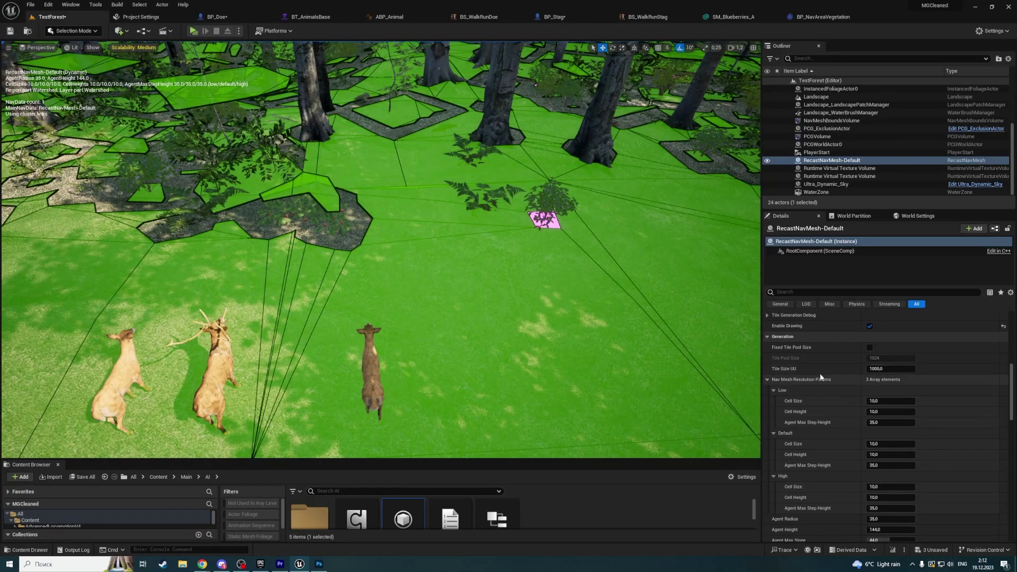
scroll(504, 337, "down", 5)
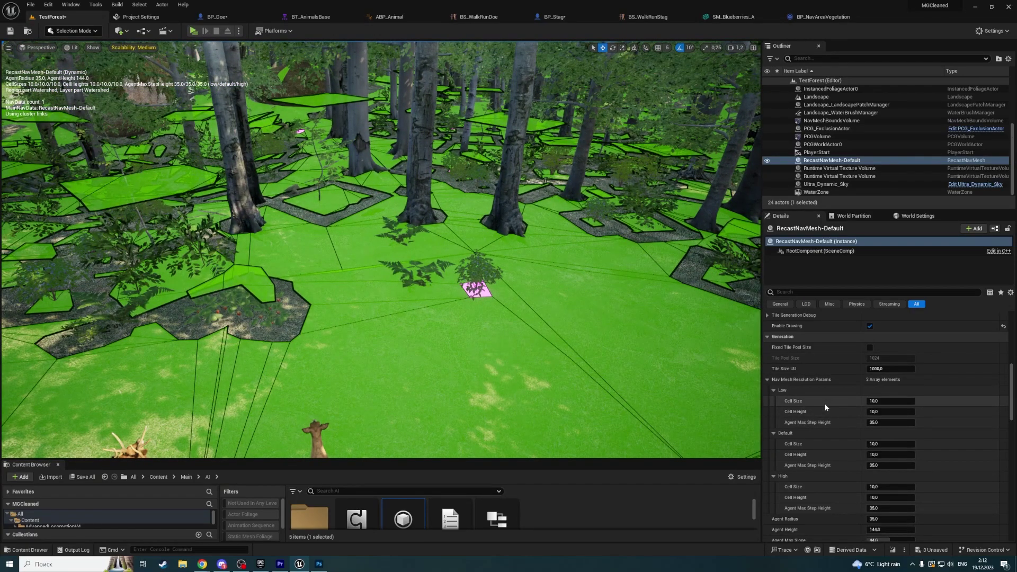
- Try a Tile Size UU of 320 on RecastNavMesh-Default and inspect the rebuilt tiles around the trees and blueberry bush
right_click_drag(488, 343, 489, 342)
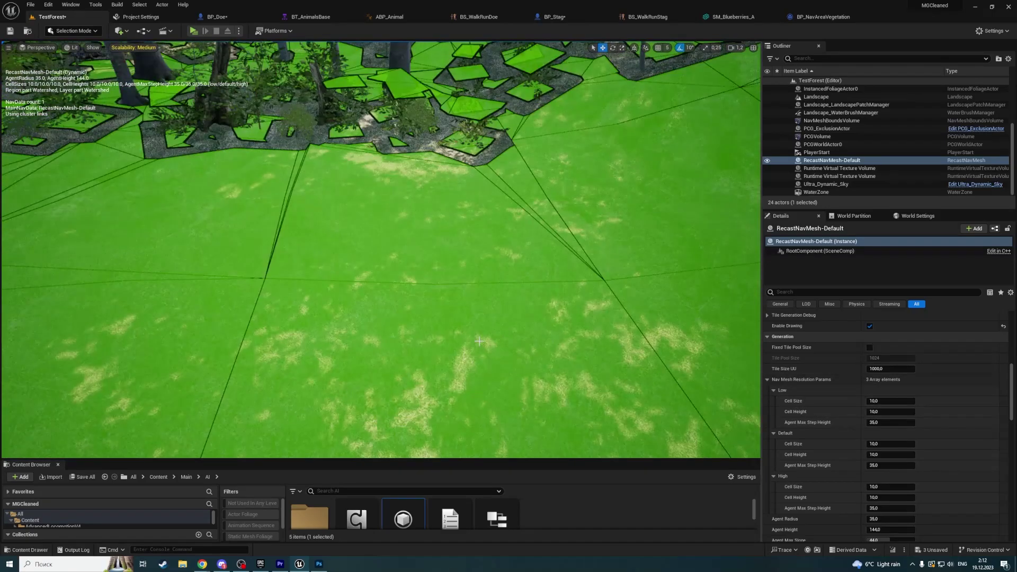
scroll(468, 301, "down", 3)
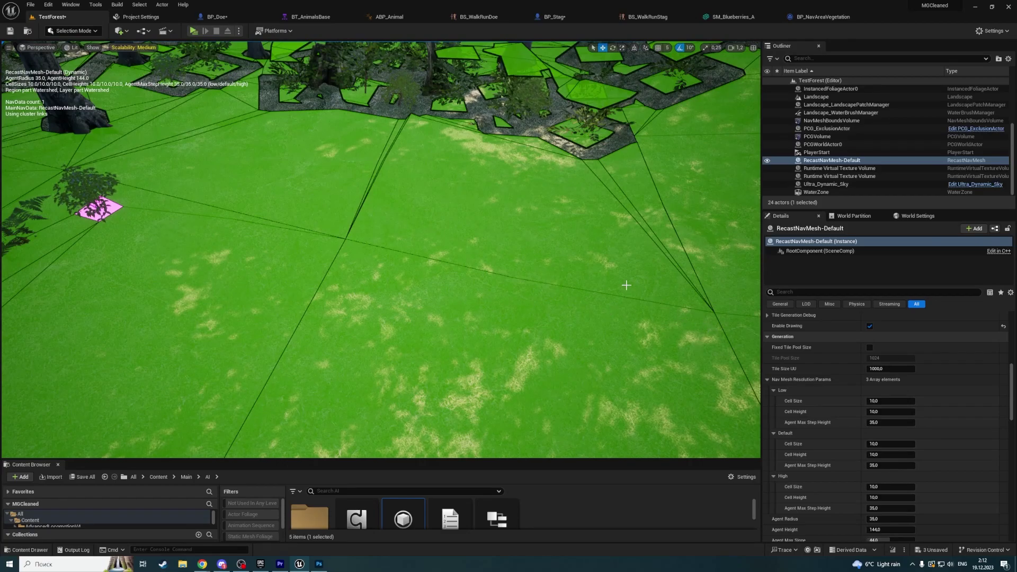
right_click_drag(600, 270, 534, 249)
key("s")
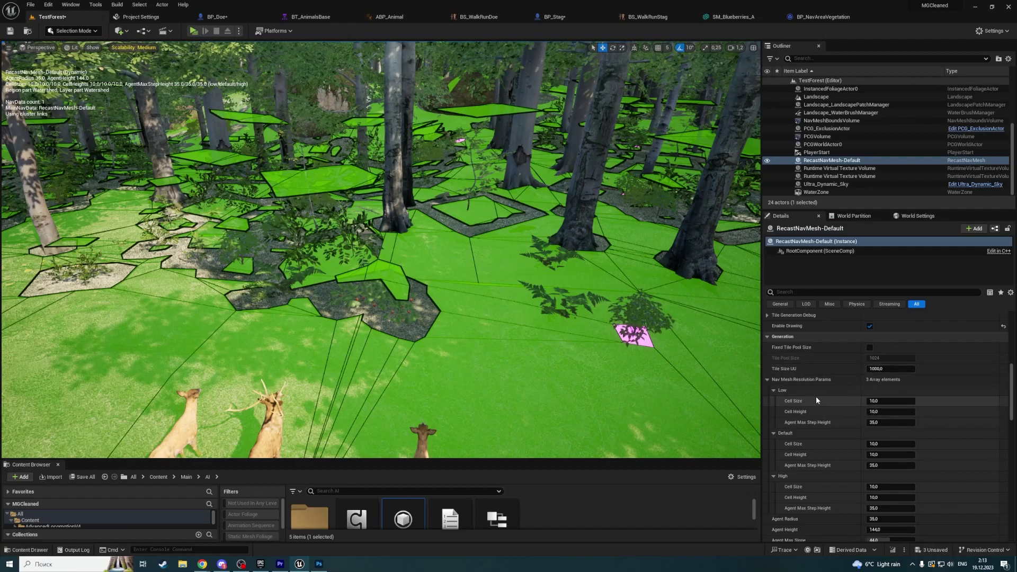
left_click(895, 369)
type("320")
key("Return")
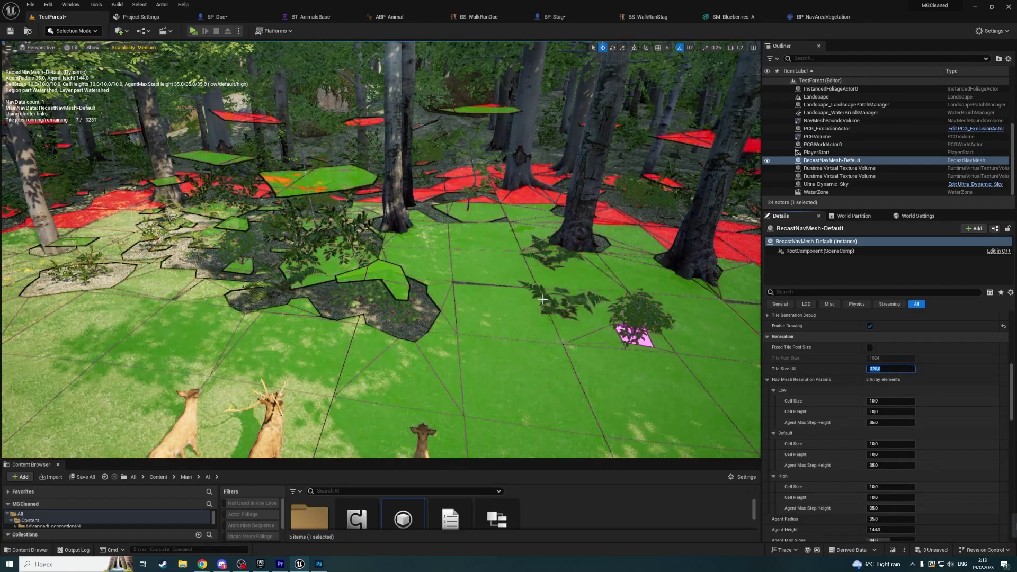
right_click_drag(544, 291, 371, 223)
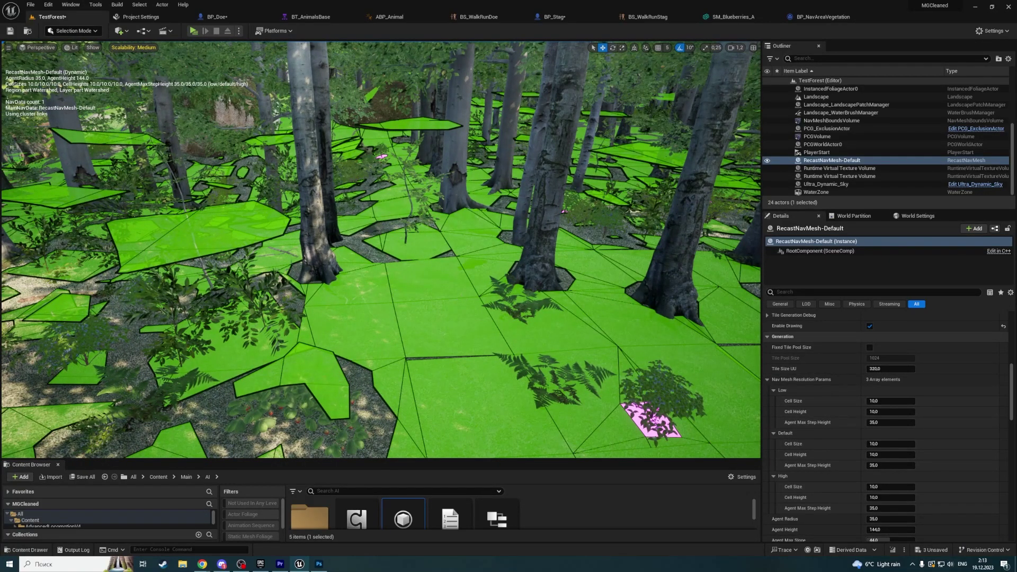
right_click_drag(477, 244, 479, 233)
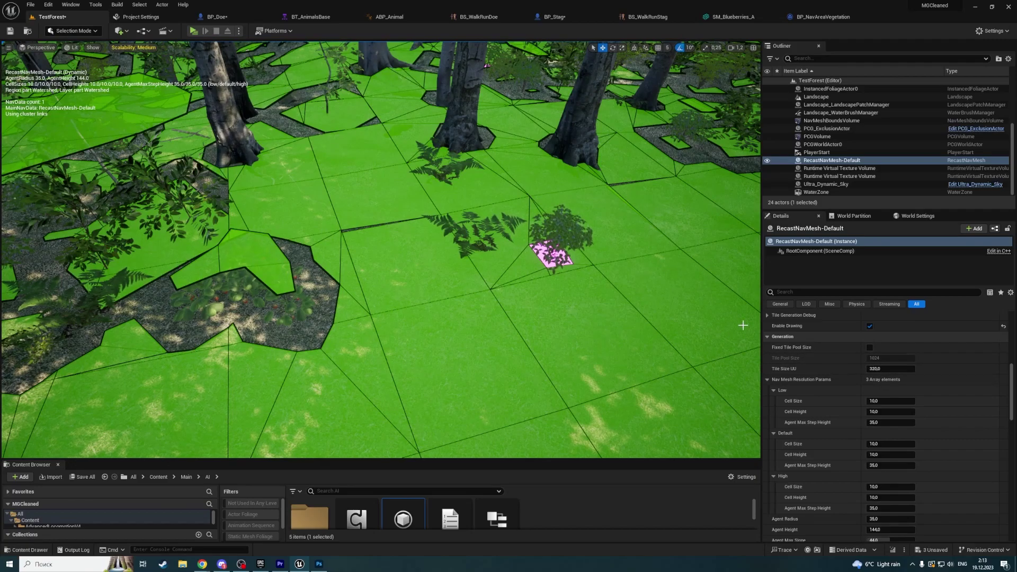
- Set the Tile Size UU of RecastNavMesh-Default to 500 and check the rebuilt mesh near the bush
left_click(892, 368)
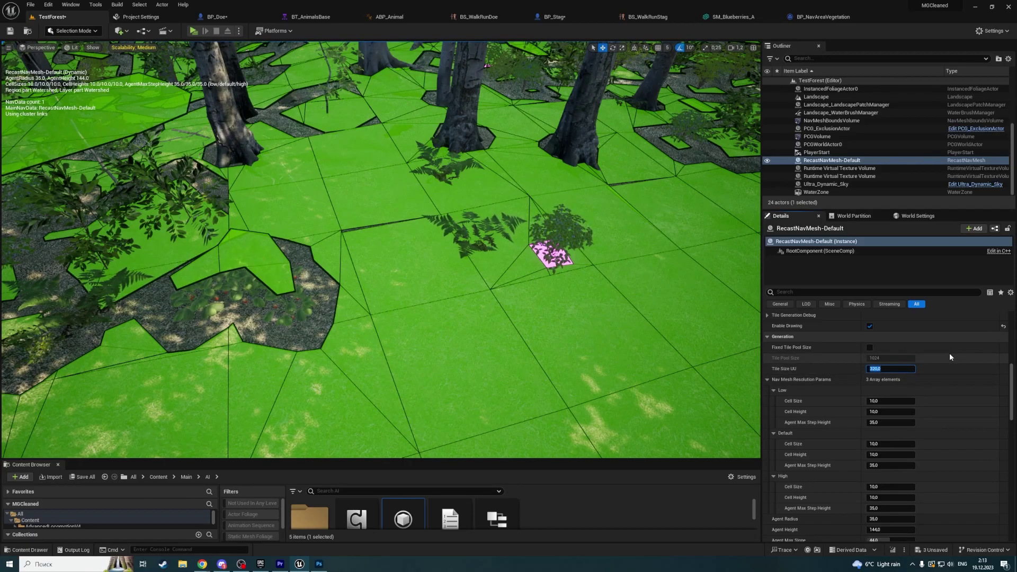
type("50")
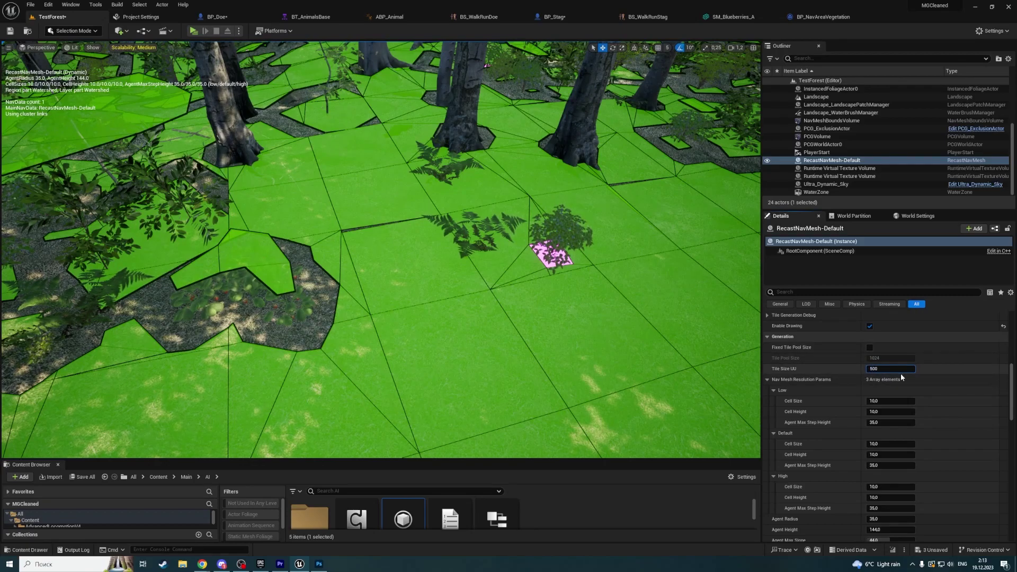
type("0")
key("Return")
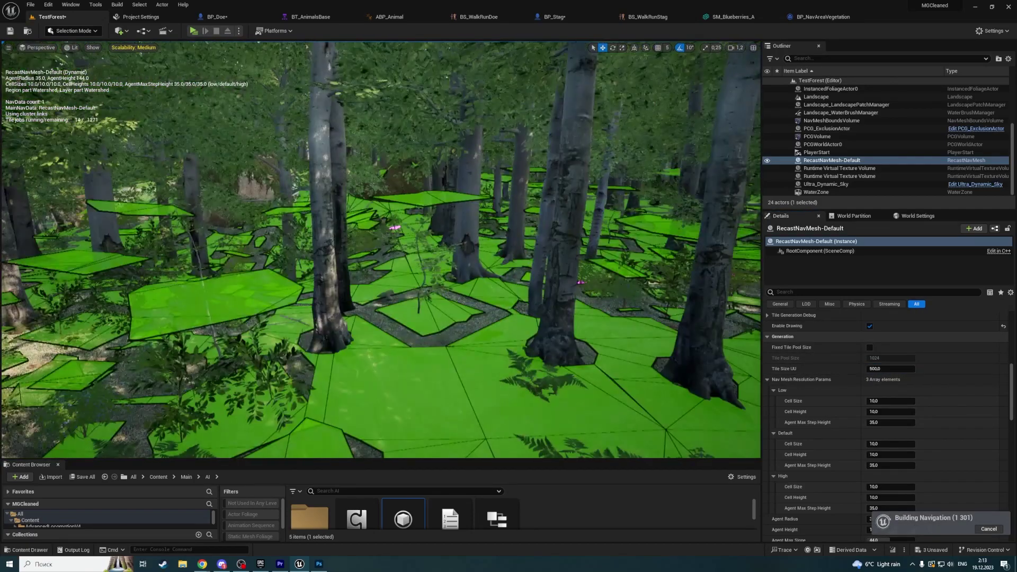
right_click_drag(382, 249, 328, 328)
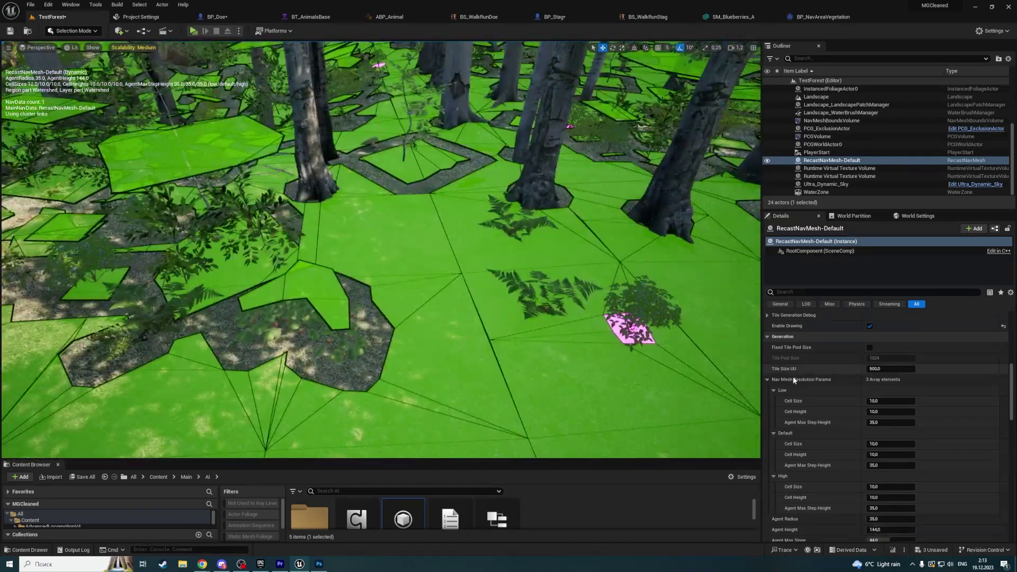
- Look through the remaining generation and runtime settings of RecastNavMesh-Default and examine the mesh around the tree trunks
scroll(825, 408, "down", 3)
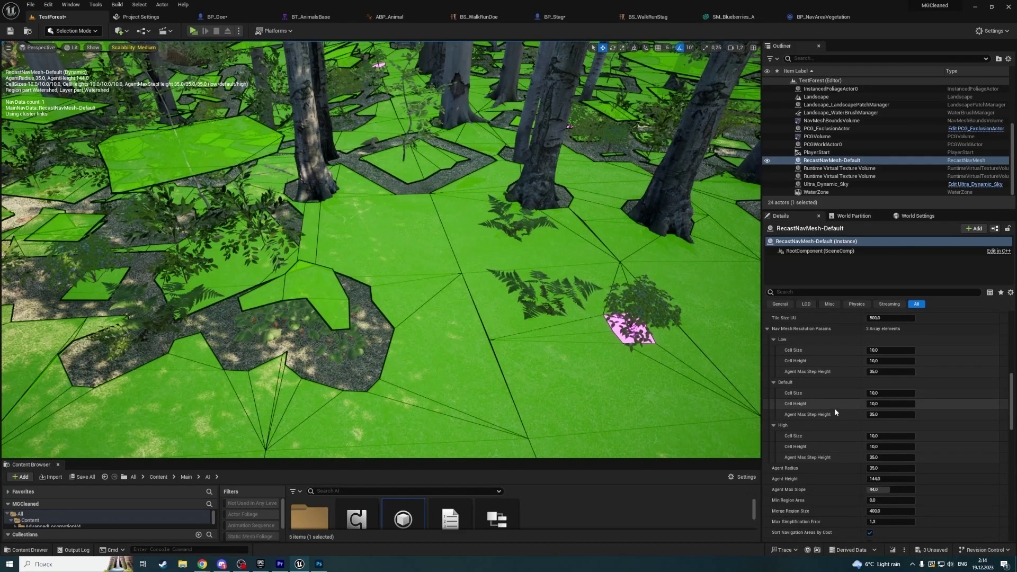
right_click_drag(581, 365, 700, 350)
scroll(793, 385, "down", 4)
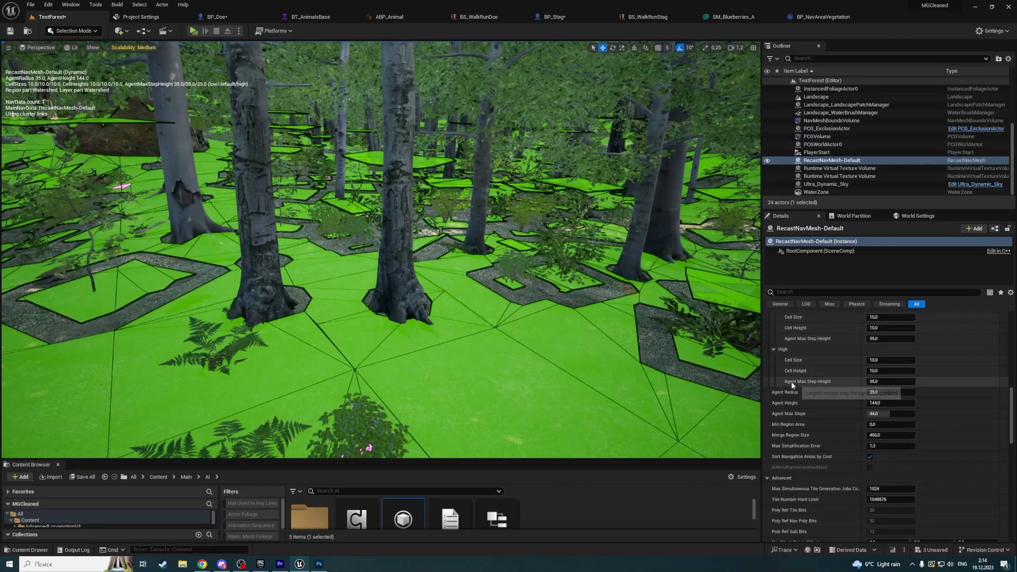
scroll(793, 385, "down", 10)
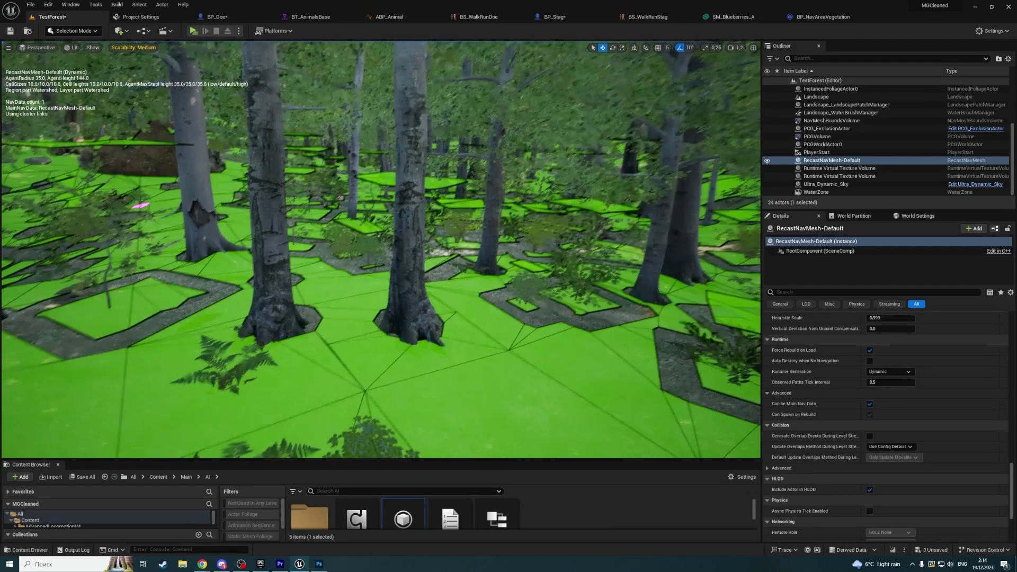
right_click_drag(496, 326, 309, 183)
left_click(496, 326)
right_click_drag(421, 260, 485, 319)
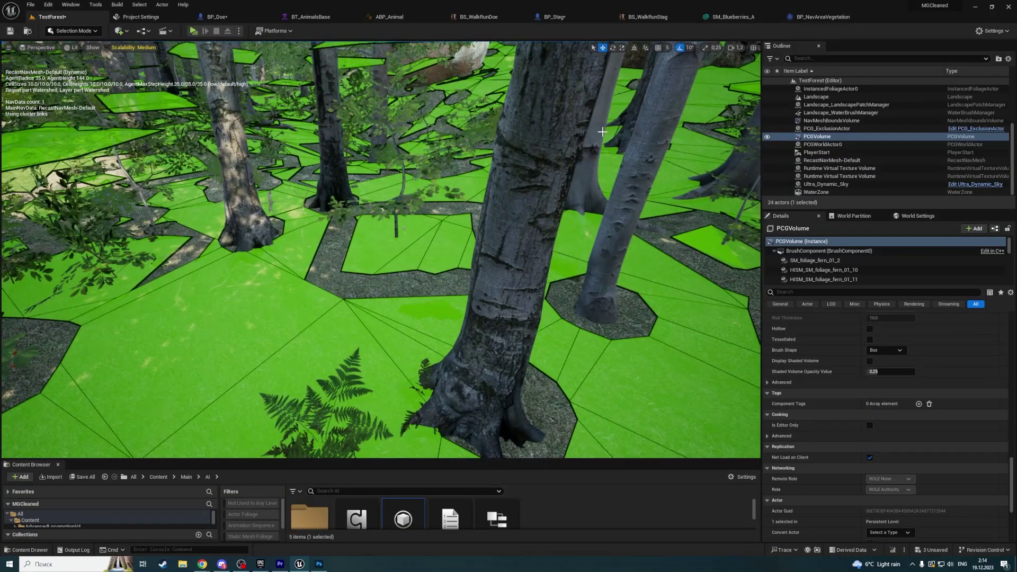
- Inspect the vegetation navigation area beneath the blueberry bush and the gaps around the neighbouring trees
left_click(734, 17)
left_click(52, 16)
right_click_drag(381, 249, 381, 286)
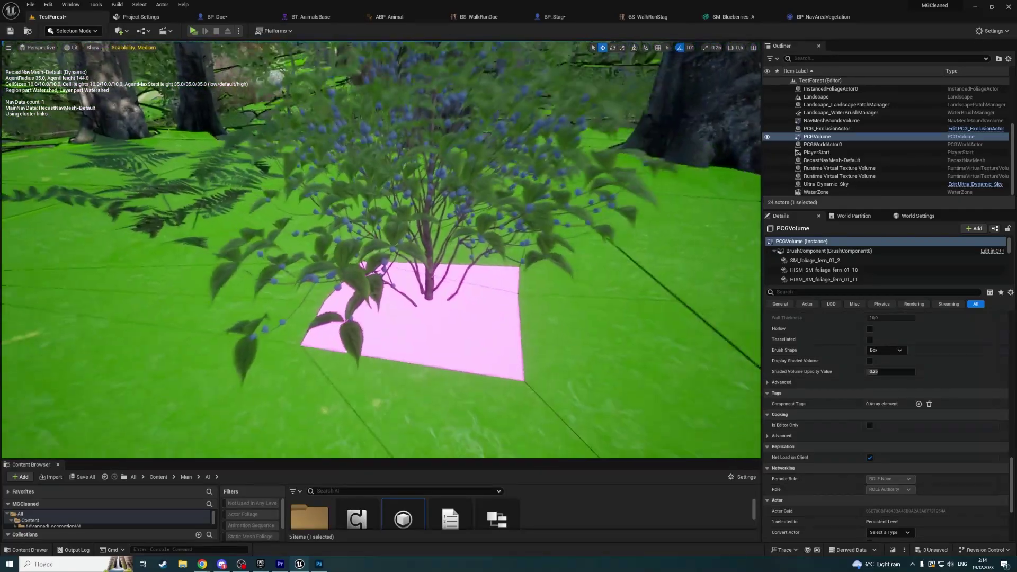
right_click_drag(380, 287, 381, 308)
mouse_move(346, 273)
right_mouse_down()
mouse_move(376, 272)
mouse_move(387, 328)
mouse_move(346, 272)
right_mouse_up()
scroll(346, 272, "up", 1)
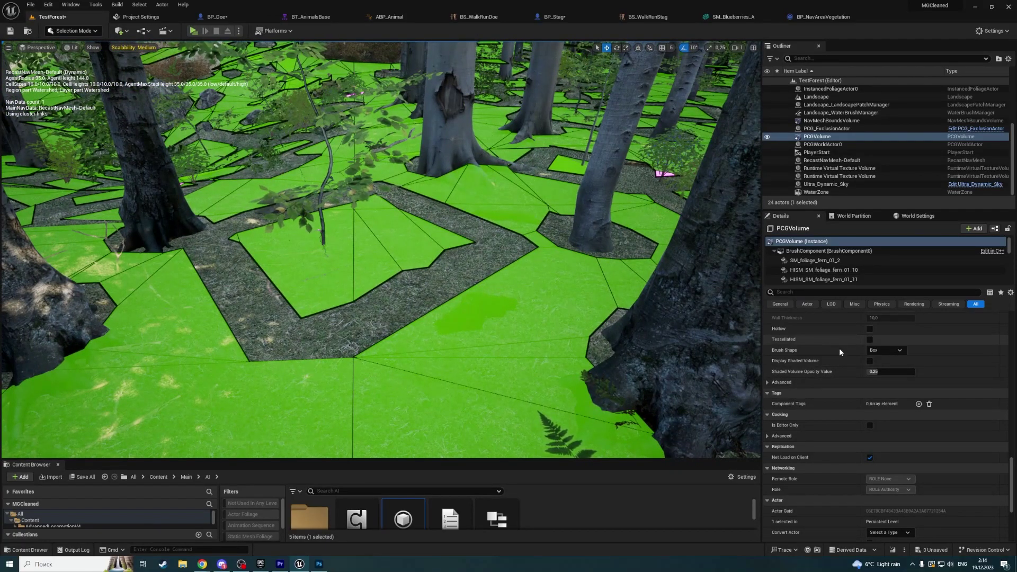
- Examine the navigation mesh coverage over the open grass and look through the PCGVolume settings
scroll(843, 341, "up", 3)
mouse_move(529, 296)
right_mouse_down()
mouse_move(490, 288)
mouse_move(445, 329)
mouse_move(429, 321)
mouse_move(461, 318)
mouse_move(451, 299)
mouse_move(482, 281)
mouse_move(413, 313)
mouse_move(430, 297)
mouse_move(477, 329)
mouse_move(466, 276)
mouse_move(450, 270)
mouse_move(451, 286)
mouse_move(450, 262)
mouse_move(419, 265)
mouse_move(432, 334)
right_mouse_up()
scroll(482, 281, "down", 2)
key("g")
scroll(429, 297, "down", 5)
scroll(467, 297, "up", 4)
scroll(419, 286, "up", 3)
scroll(831, 382, "up", 10)
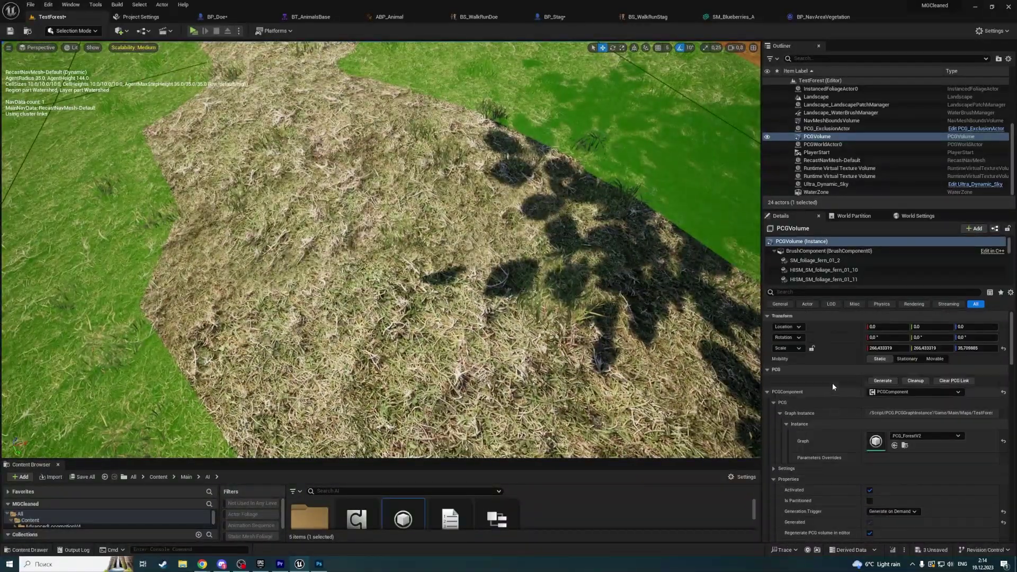
- Set the Draw Offset of RecastNavMesh-Default to 20
left_click(836, 161)
right_click_drag(609, 223, 578, 192)
left_click(852, 162)
scroll(829, 392, "down", 4)
scroll(830, 401, "down", 2)
left_click(888, 445)
type("20")
key("Return")
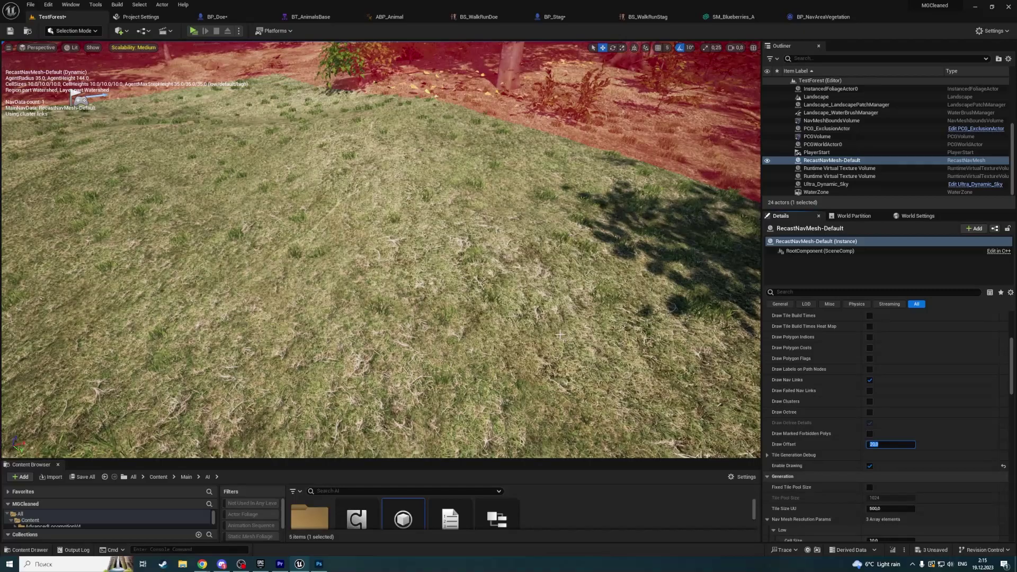
- Select the NavMeshBoundsVolume and inspect the redrawn navigation mesh across the grassy clearing around the animals
mouse_move(560, 334)
right_mouse_down()
mouse_move(551, 207)
mouse_move(567, 217)
mouse_move(583, 334)
mouse_move(575, 212)
mouse_move(575, 318)
mouse_move(567, 294)
right_mouse_up()
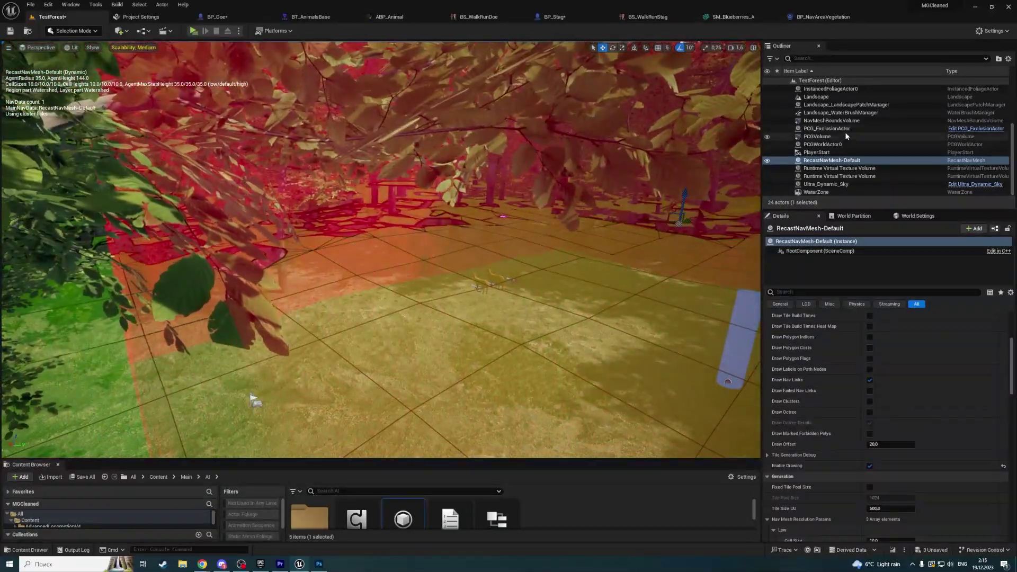
left_click(856, 121)
left_click(519, 227)
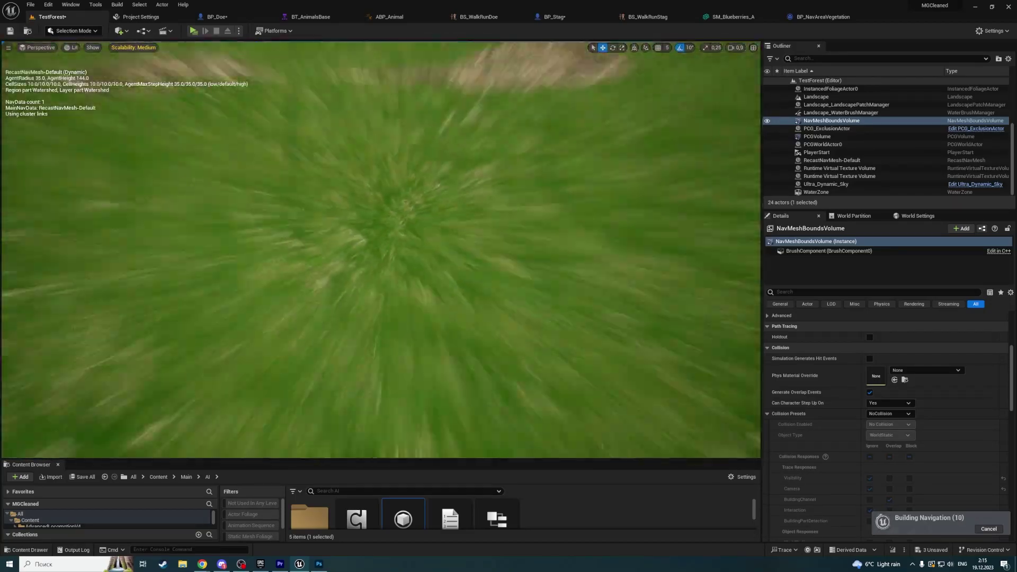
right_click_drag(381, 249, 397, 199)
scroll(380, 249, "up", 3)
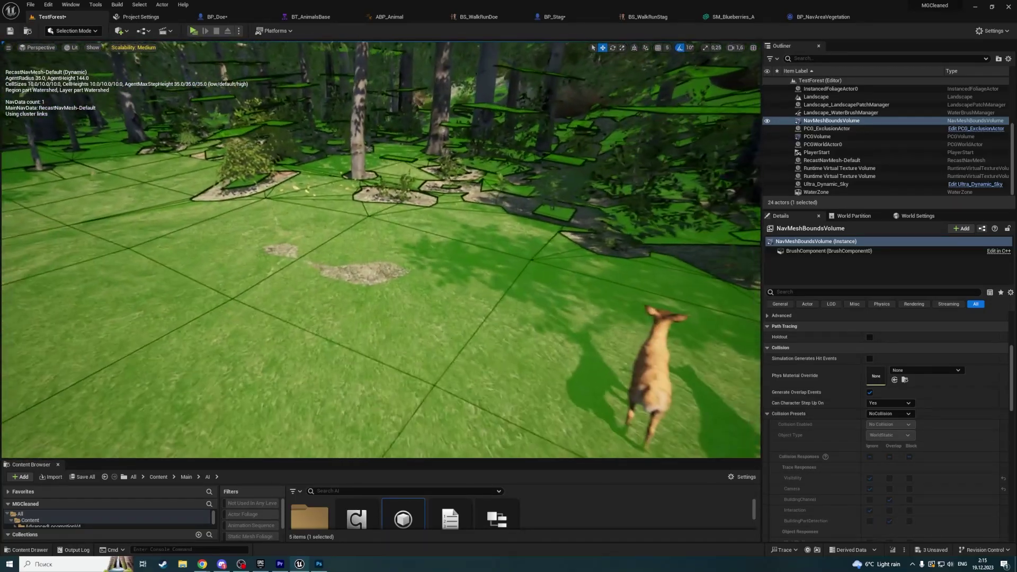